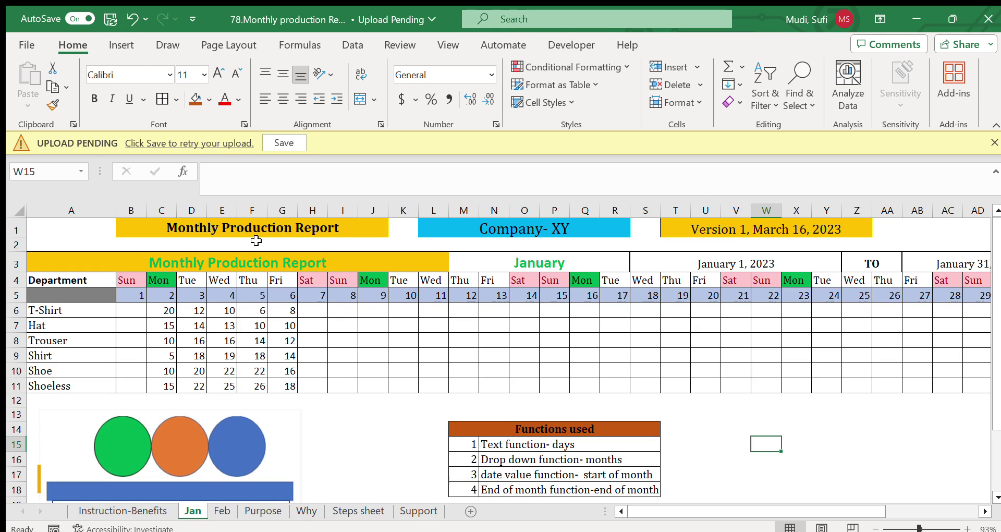
Highlight the report title, Company- XY heading, product names and daily quantities on Jan.
left_click(259, 228)
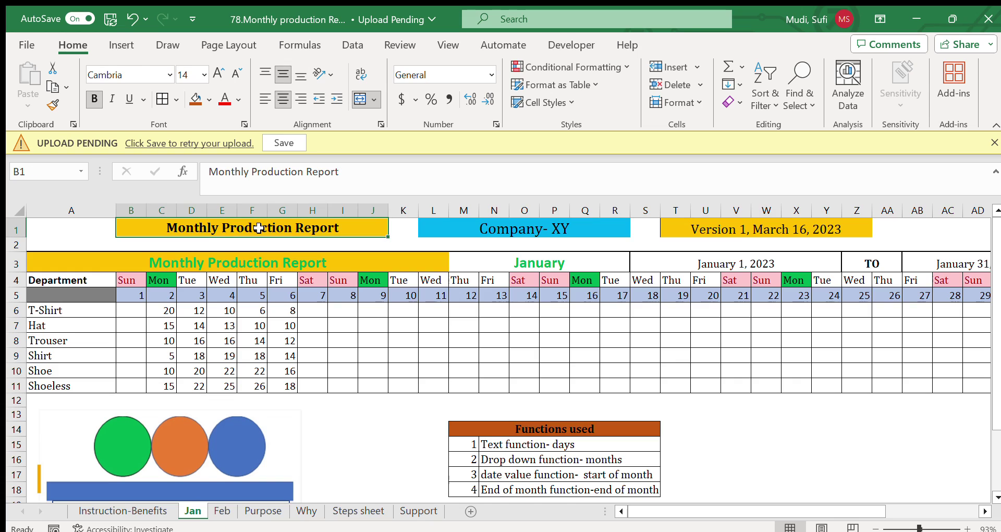
left_click(445, 229)
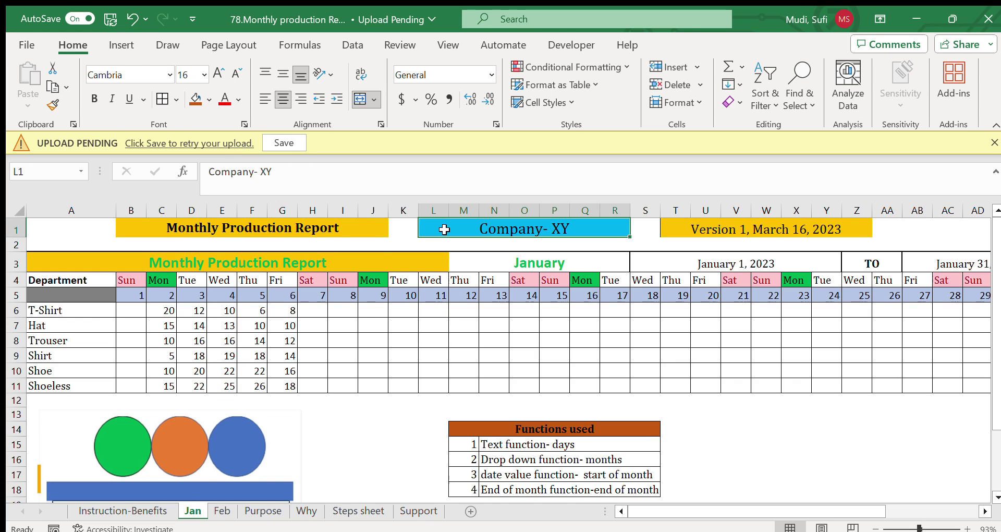
left_click_drag(76, 311, 72, 387)
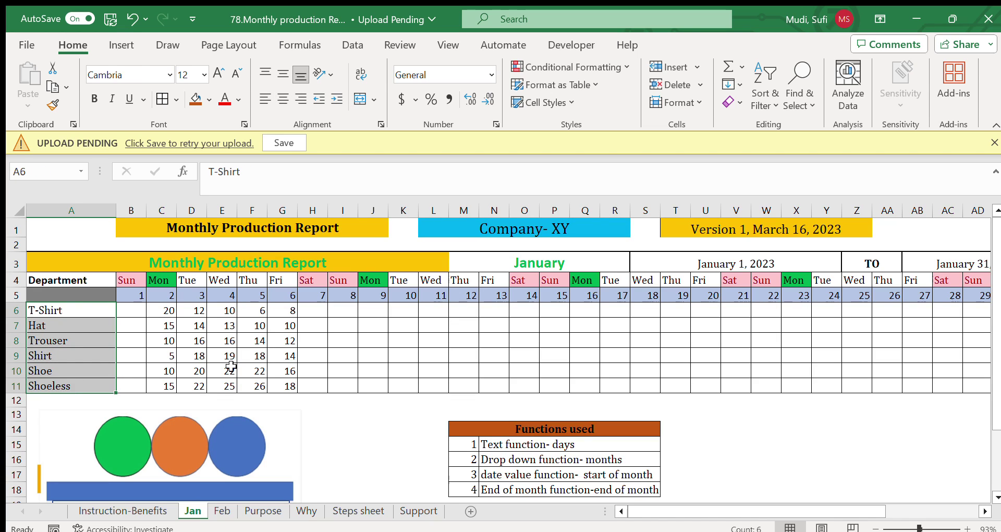
left_click_drag(162, 311, 287, 383)
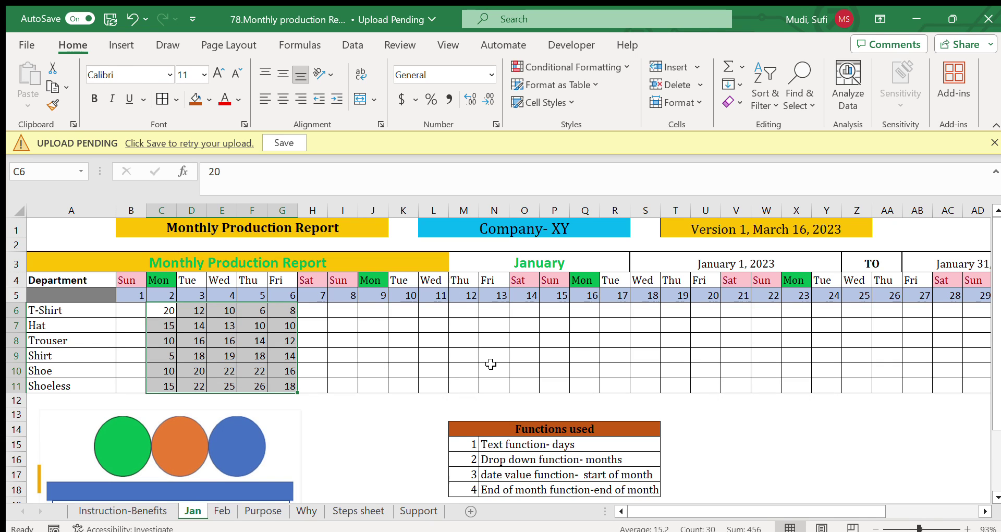
Switch the report month from January to February and back to January.
scroll(931, 420, "right", 5)
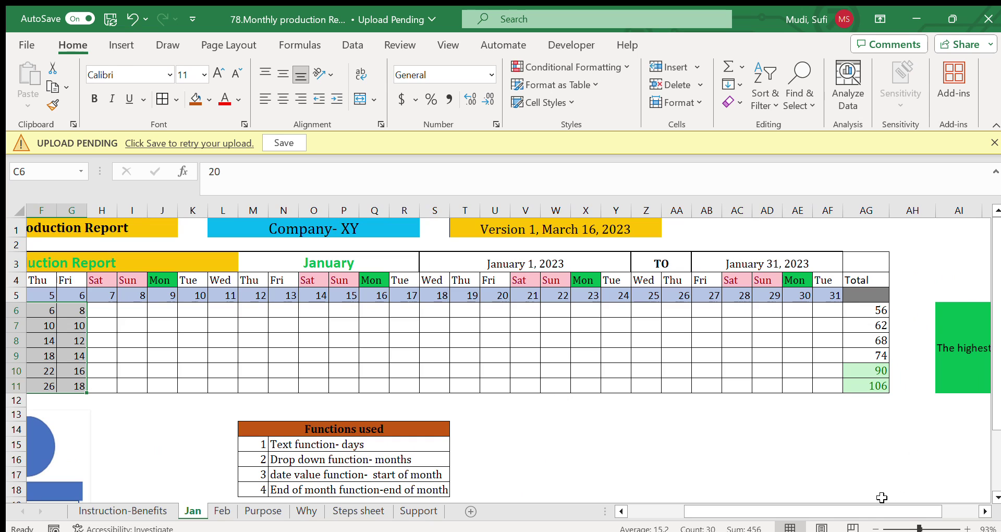
left_click_drag(698, 512, 640, 512)
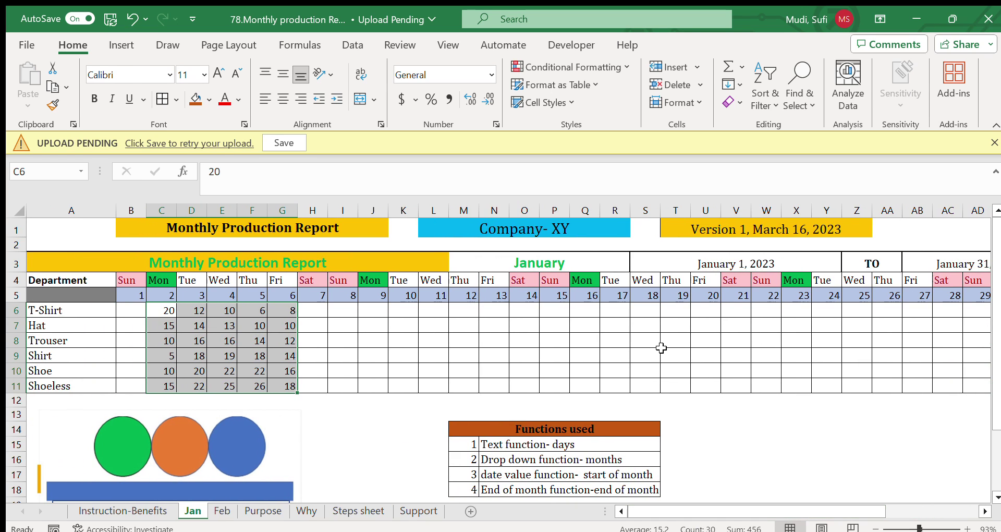
left_click(601, 263)
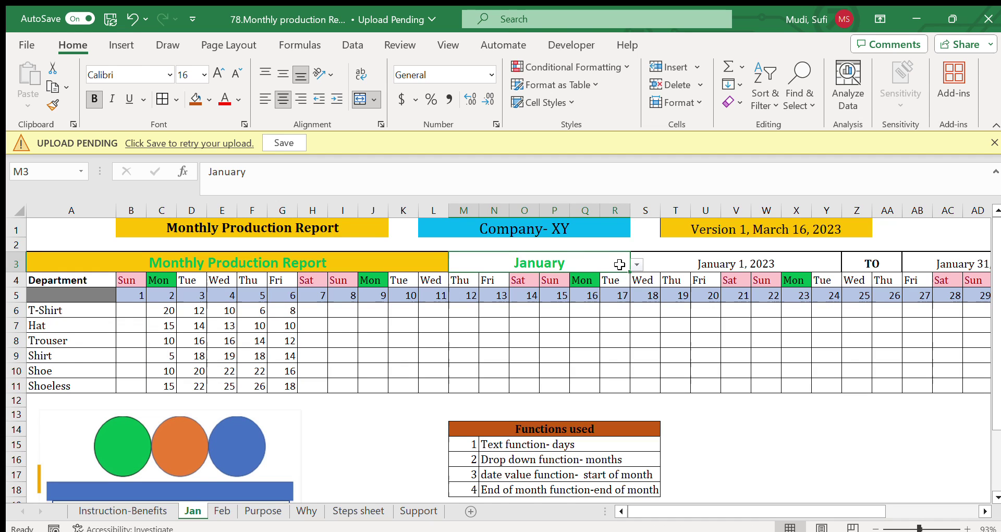
left_click(637, 264)
left_click(492, 292)
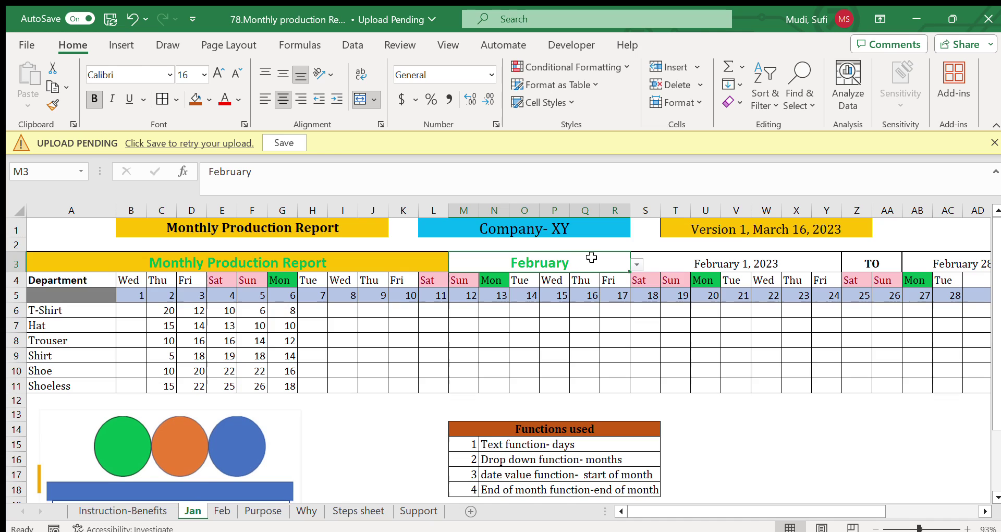
left_click(636, 265)
left_click(485, 281)
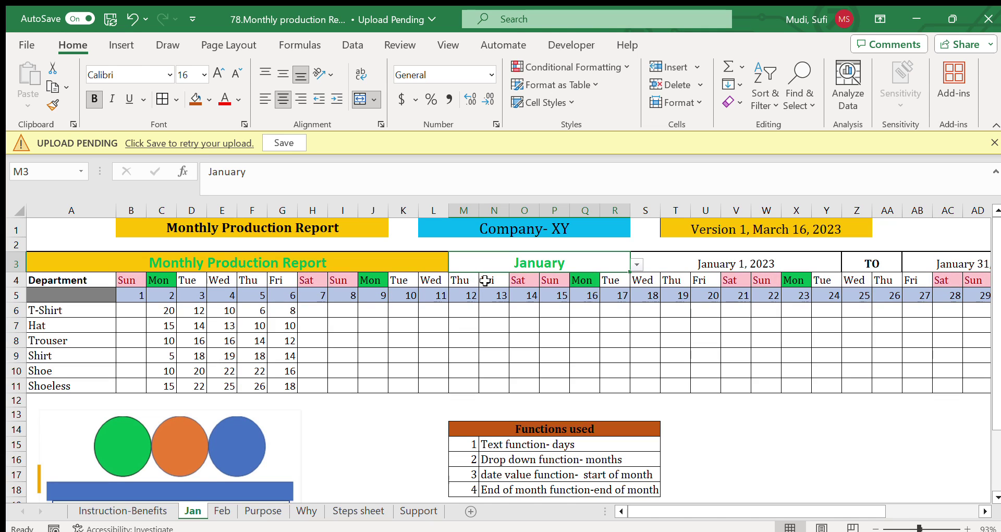
left_click(393, 413)
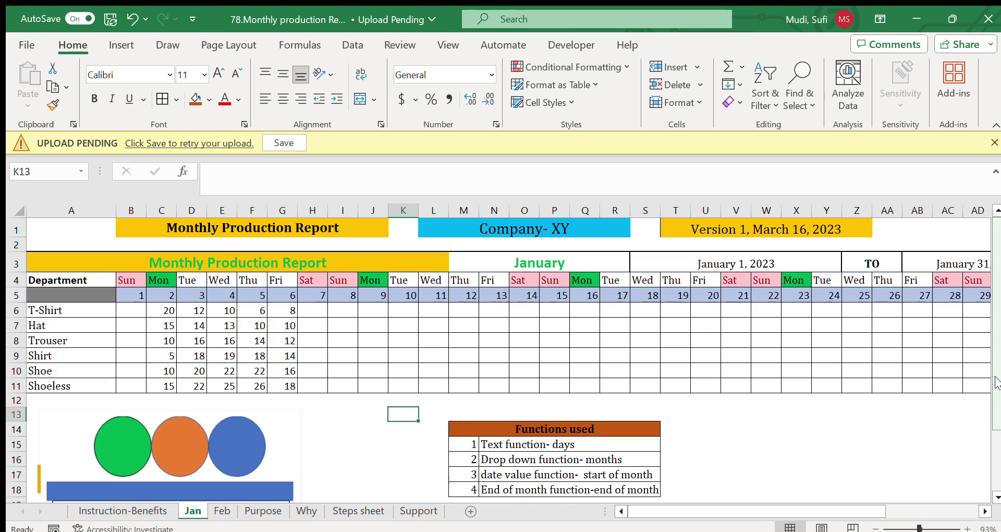
Select and review the Functions used list below the report.
scroll(995, 430, "down", 1)
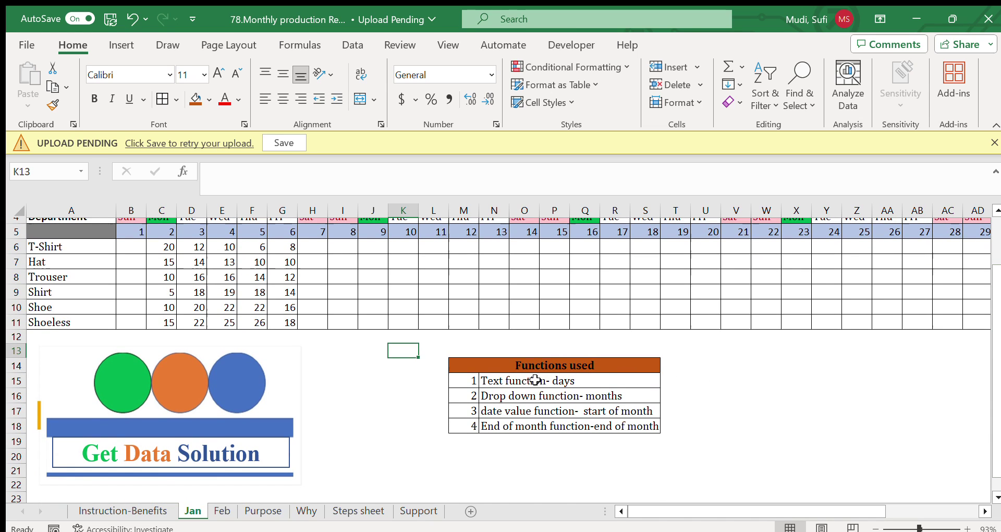
left_click_drag(535, 381, 536, 432)
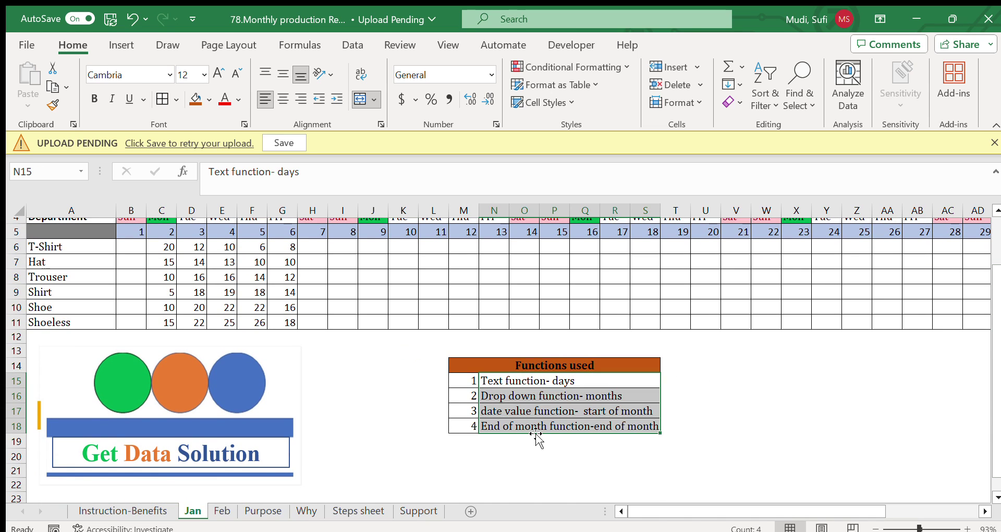
left_click(398, 369)
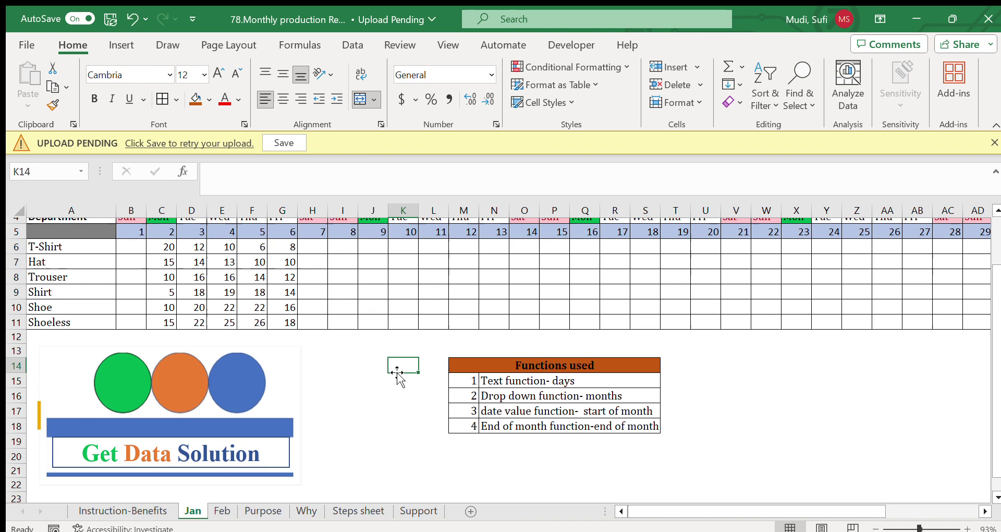
left_click_drag(997, 336, 989, 275)
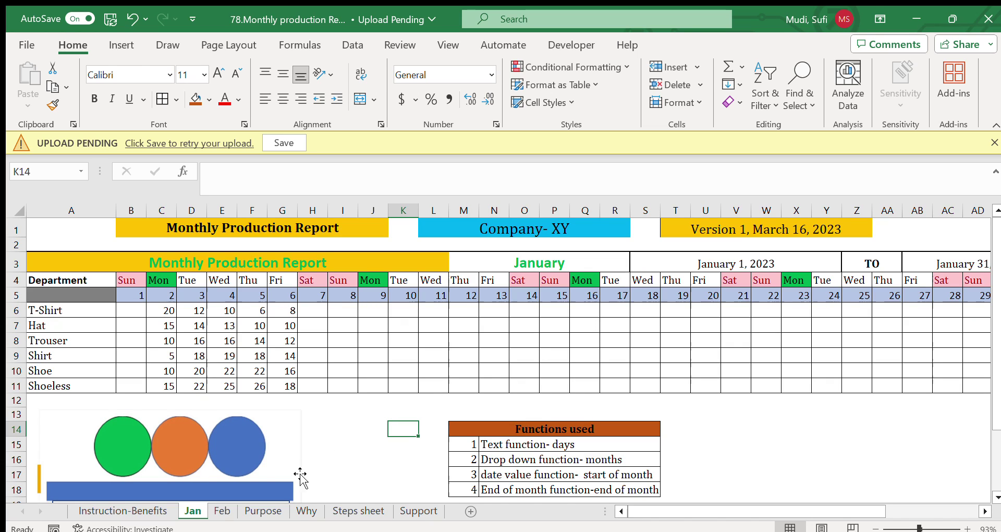
On the Purpose sheet, go through the items from Generate automatic reports to To learn new skills.
left_click(260, 510)
left_click(175, 399)
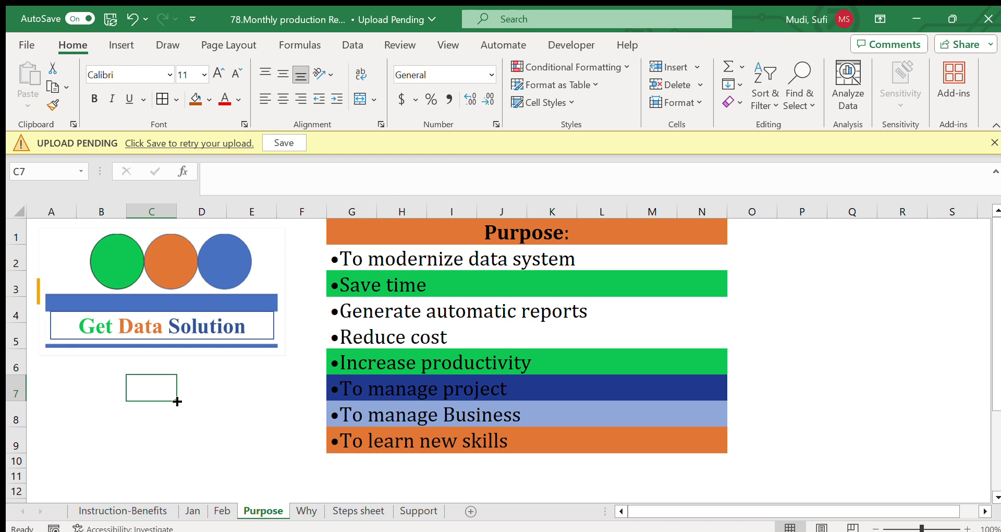
left_click(459, 308)
left_click(421, 338)
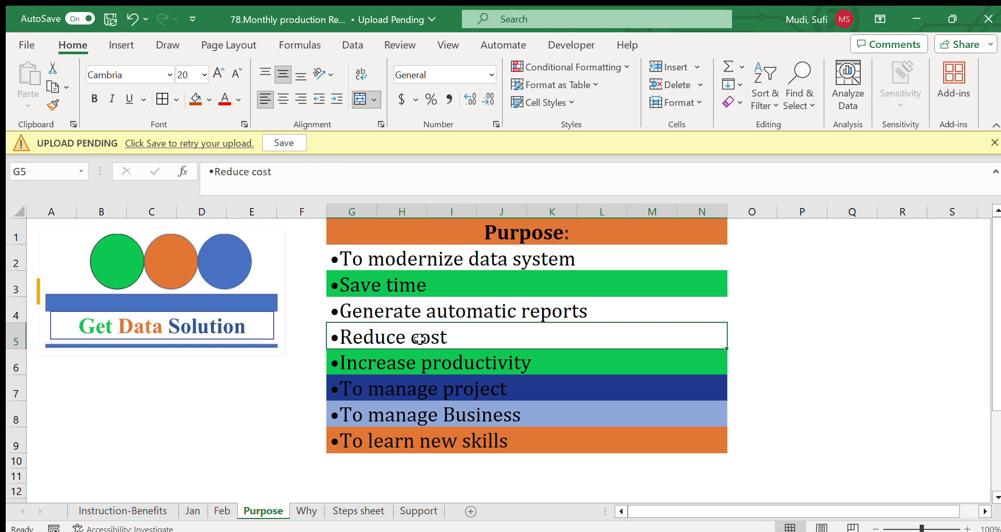
left_click(432, 362)
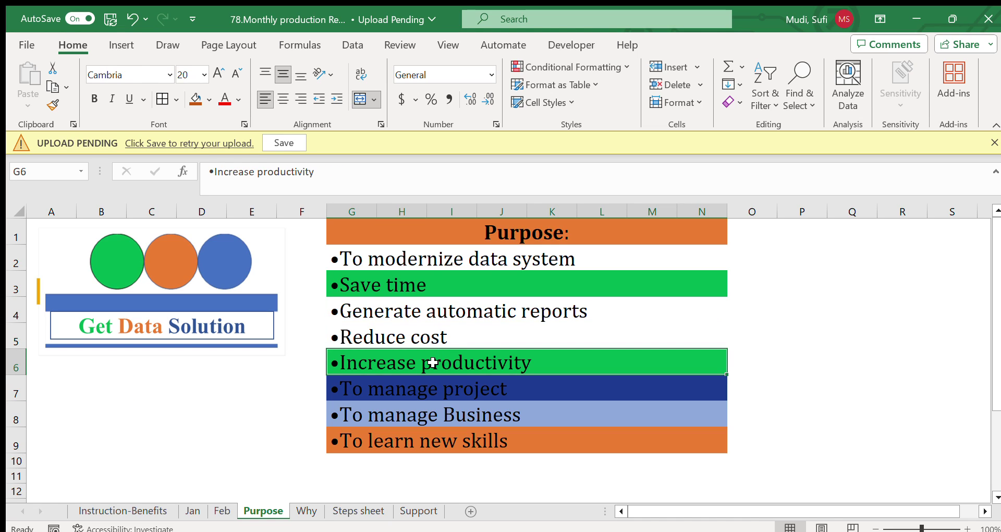
left_click(420, 387)
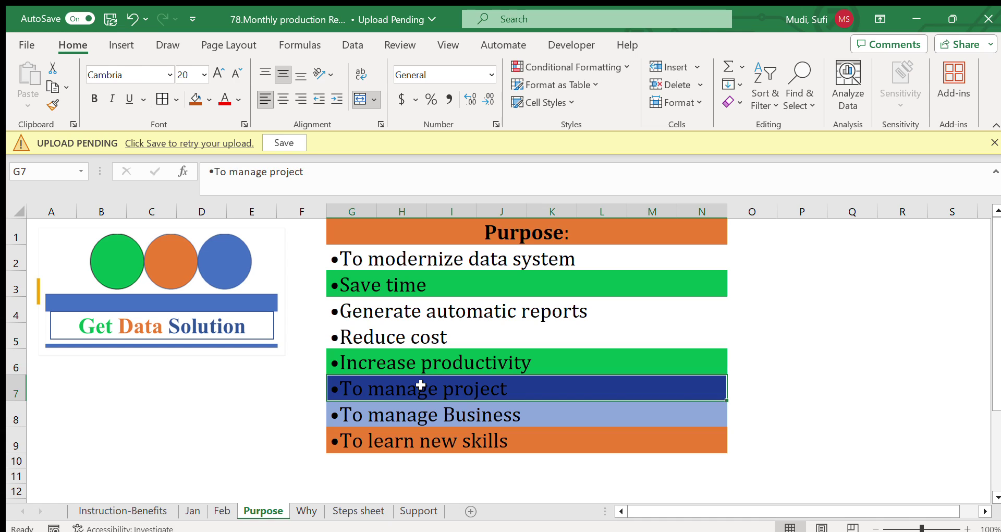
left_click(407, 413)
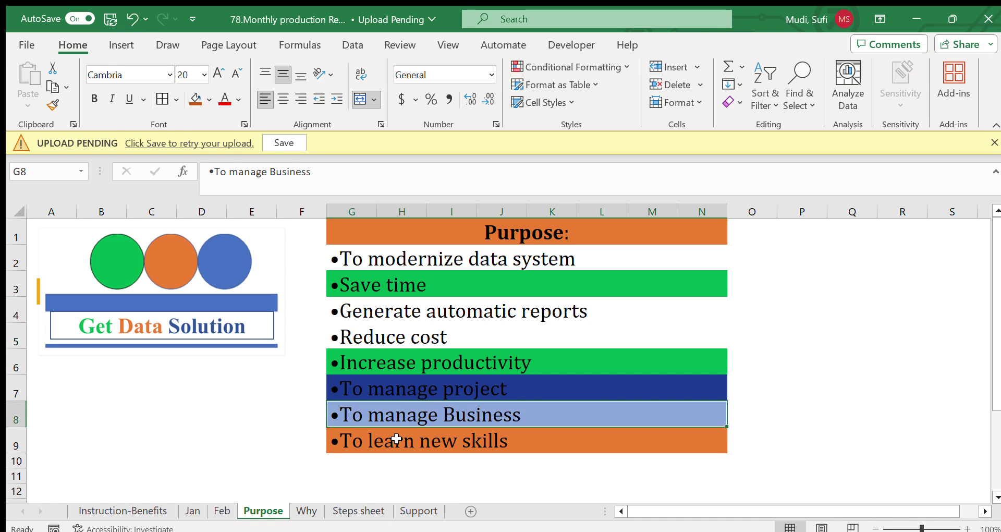
left_click(397, 439)
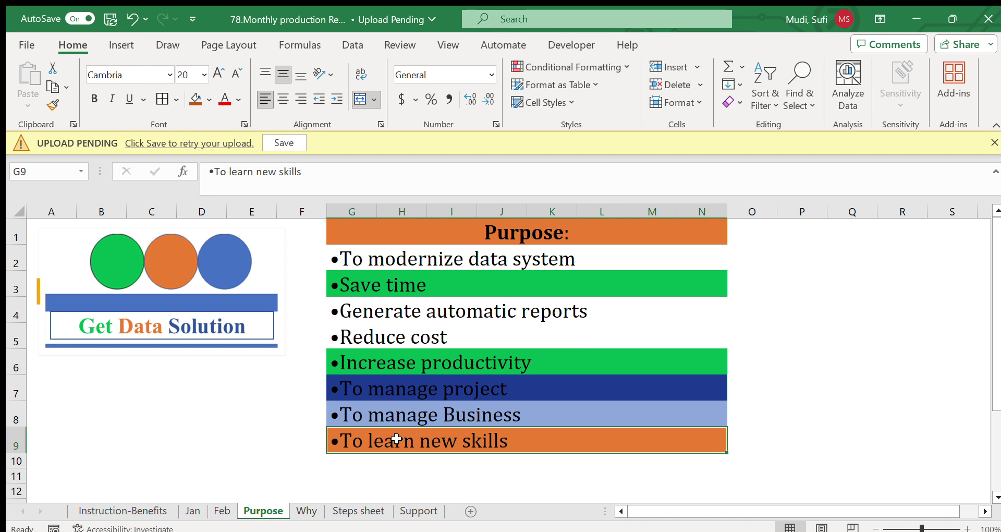
left_click_drag(420, 258, 398, 440)
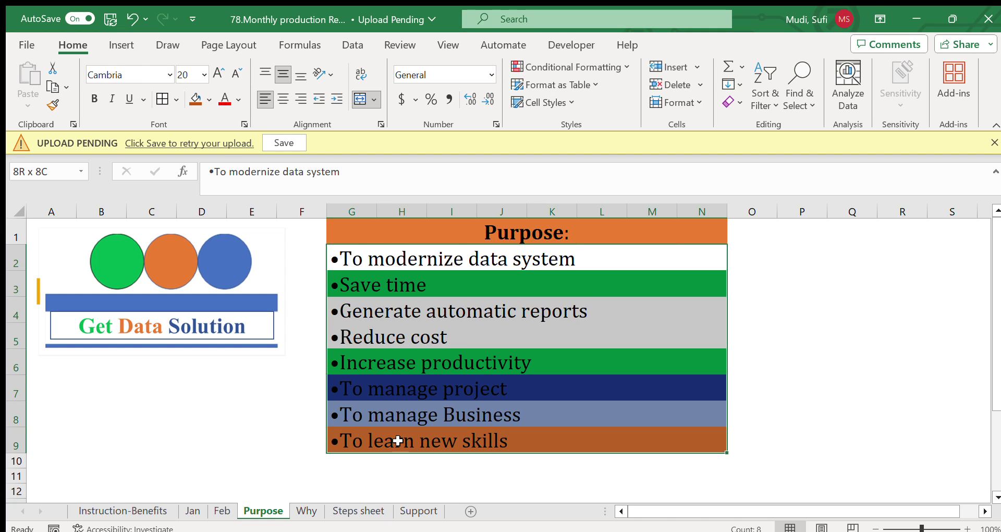
left_click_drag(398, 440, 397, 440)
Check the Jan report title, then select the instruction steps and benefits list on Instruction-Benefits.
left_click(192, 511)
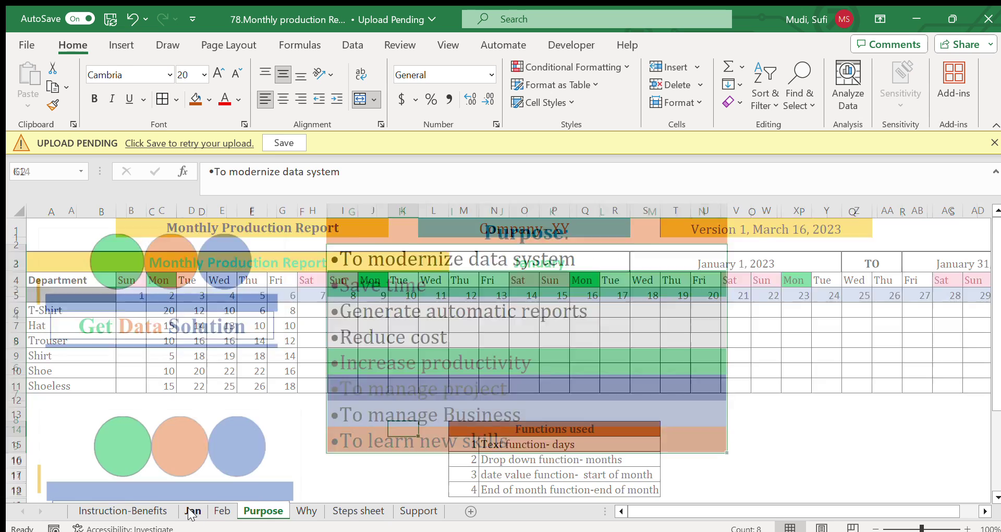
left_click(233, 223)
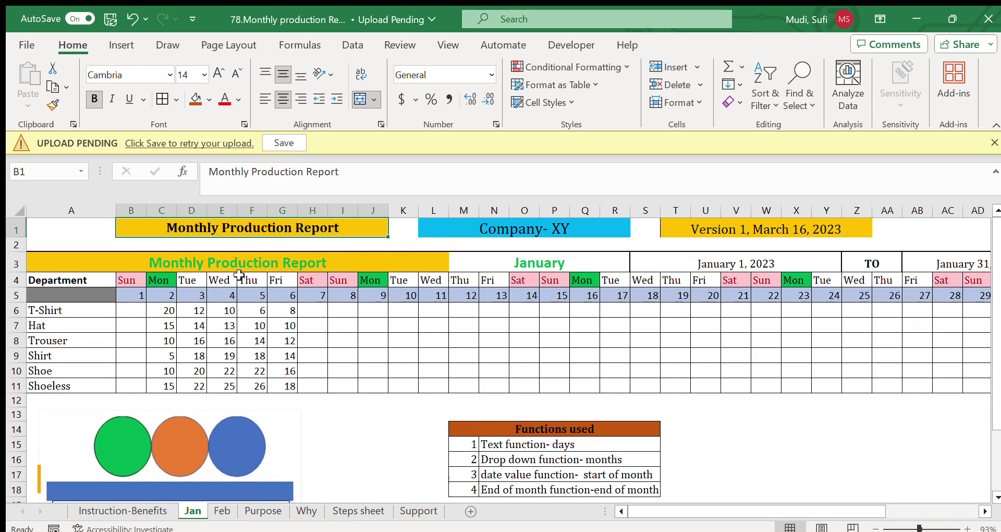
left_click(154, 512)
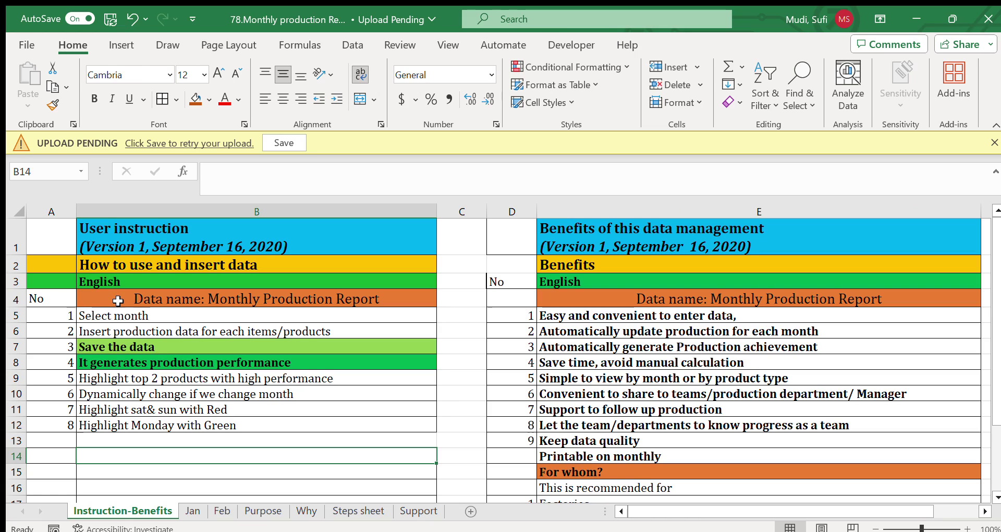
left_click_drag(115, 301, 131, 432)
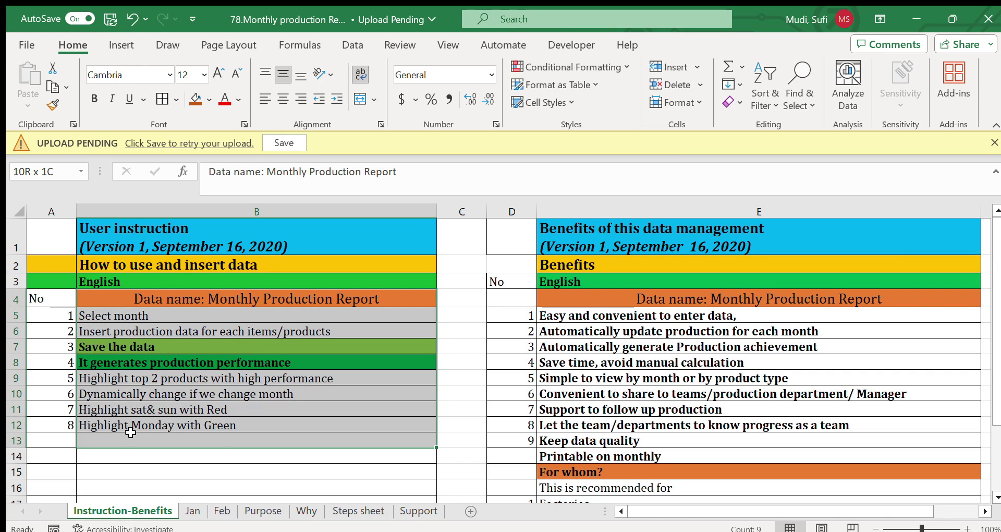
left_click_drag(130, 432, 130, 432)
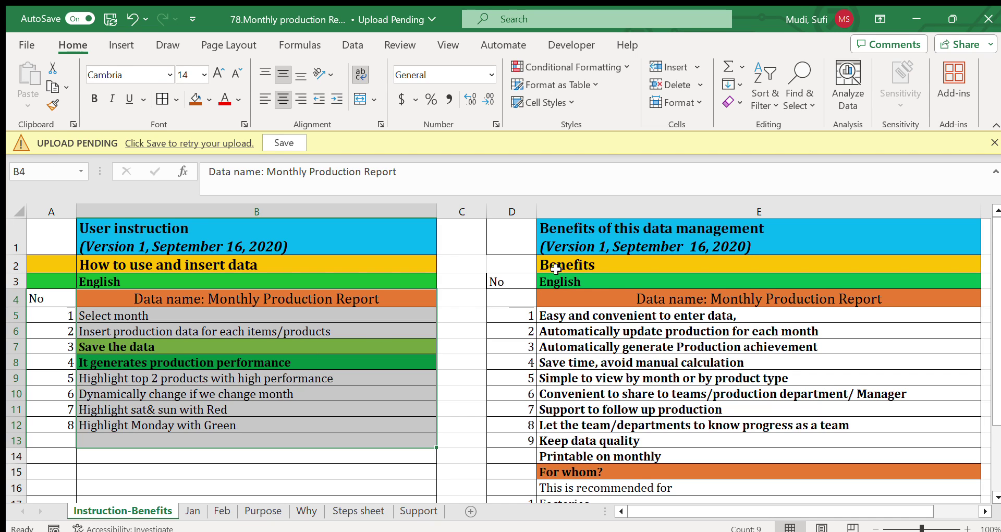
left_click_drag(574, 264, 579, 510)
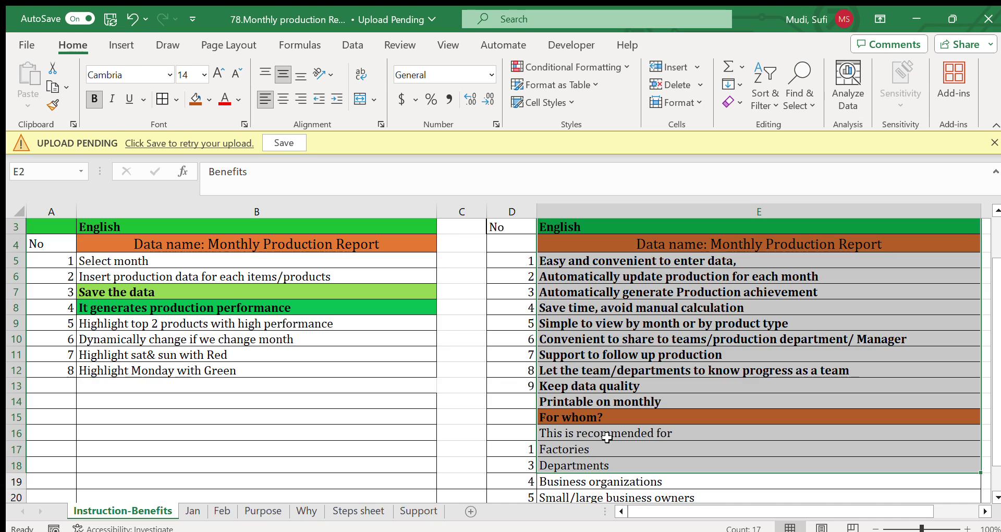
Back on Jan, highlight the report title, Company- XY heading and January month cell.
left_click(186, 512)
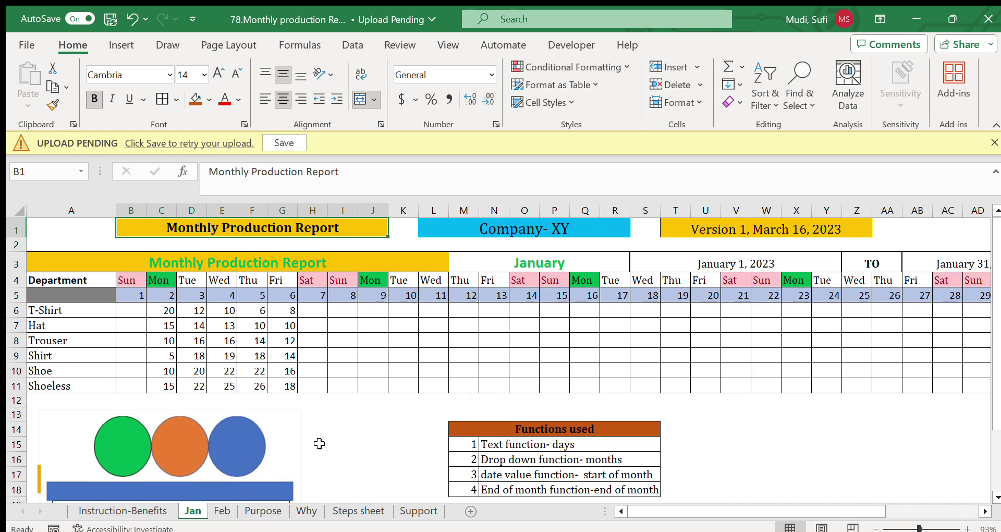
left_click(341, 443)
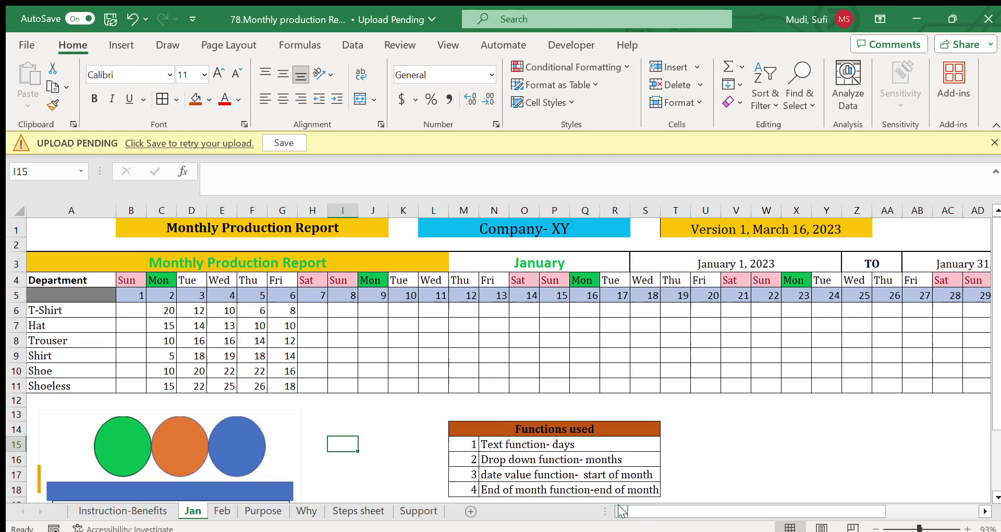
left_click(297, 232)
left_click(492, 228)
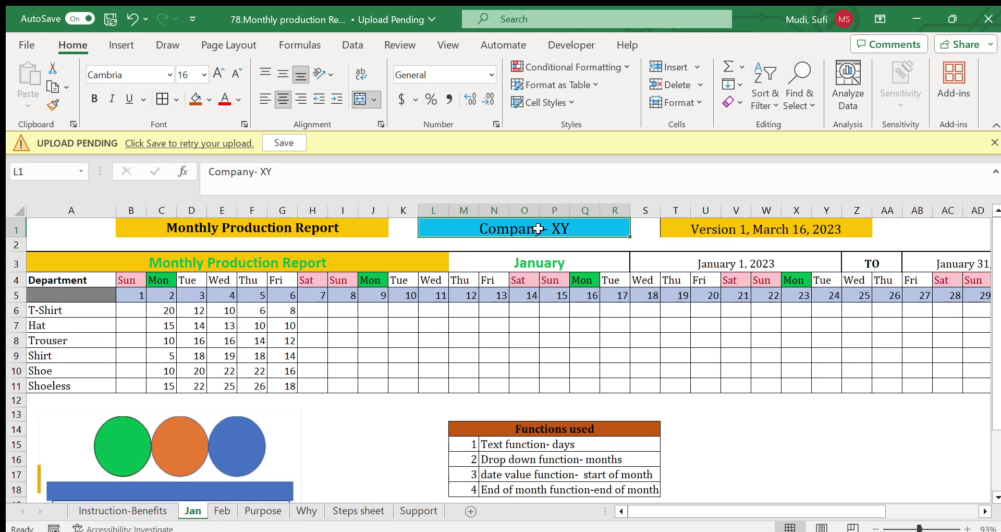
left_click(555, 253)
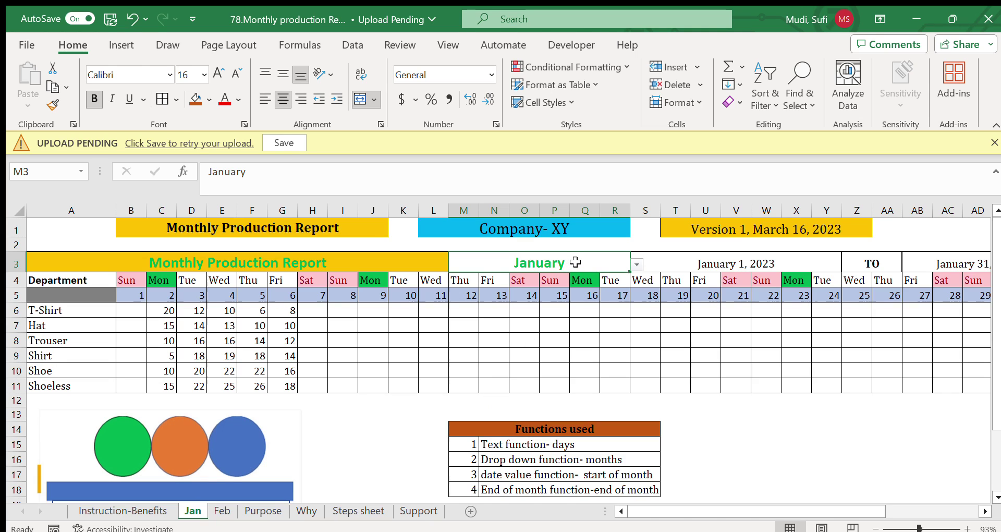
left_click(739, 426)
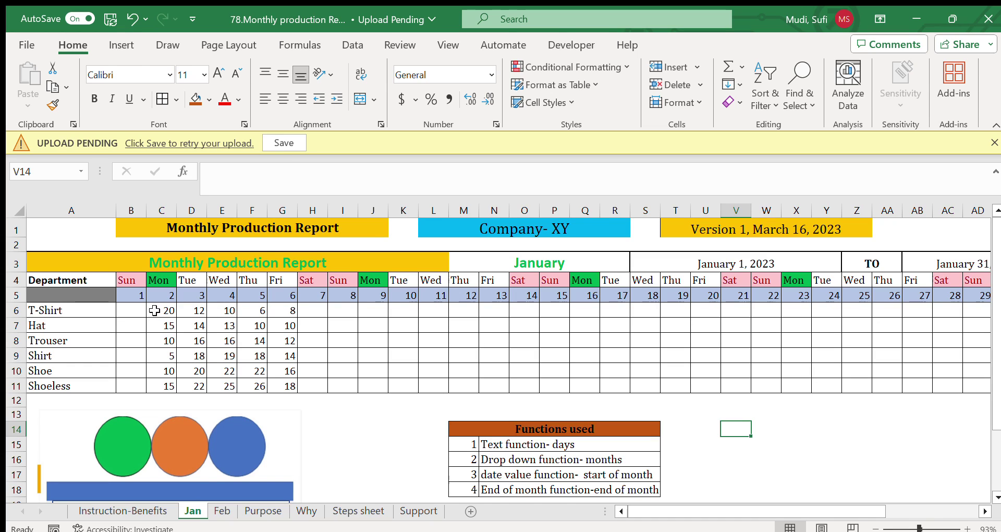
Select the quantities C6:G11 and product names, then the empty T-Shirt cells H6 to M6.
left_click_drag(155, 310, 276, 385)
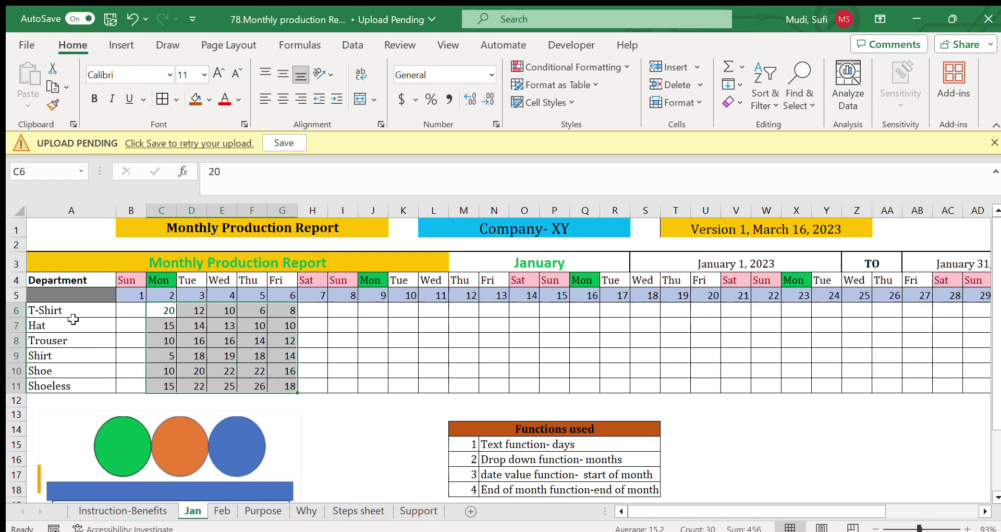
left_click_drag(74, 310, 73, 384)
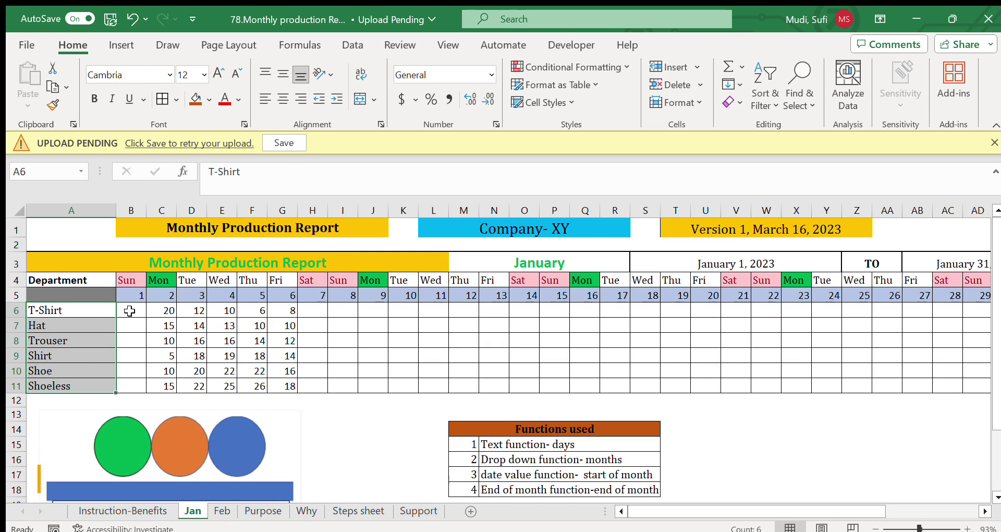
left_click_drag(163, 314, 277, 384)
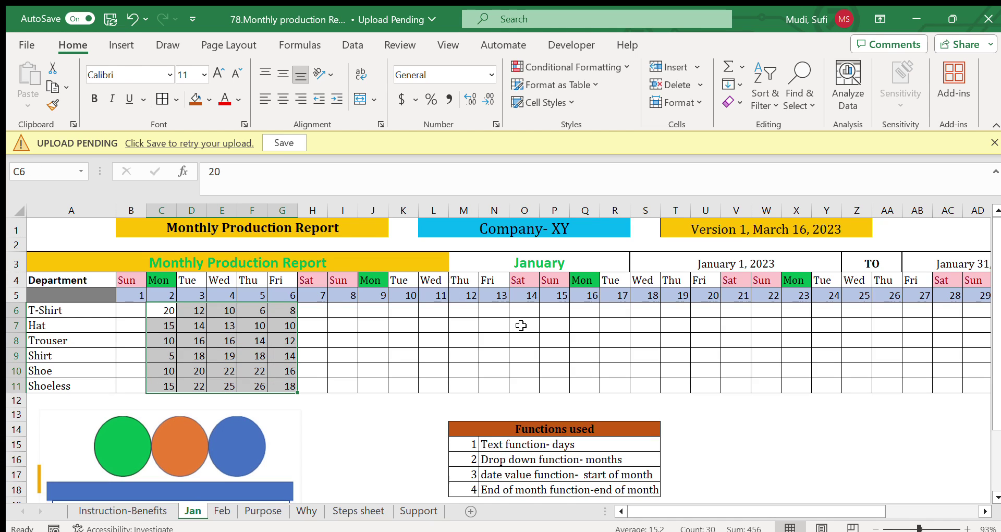
left_click(319, 311)
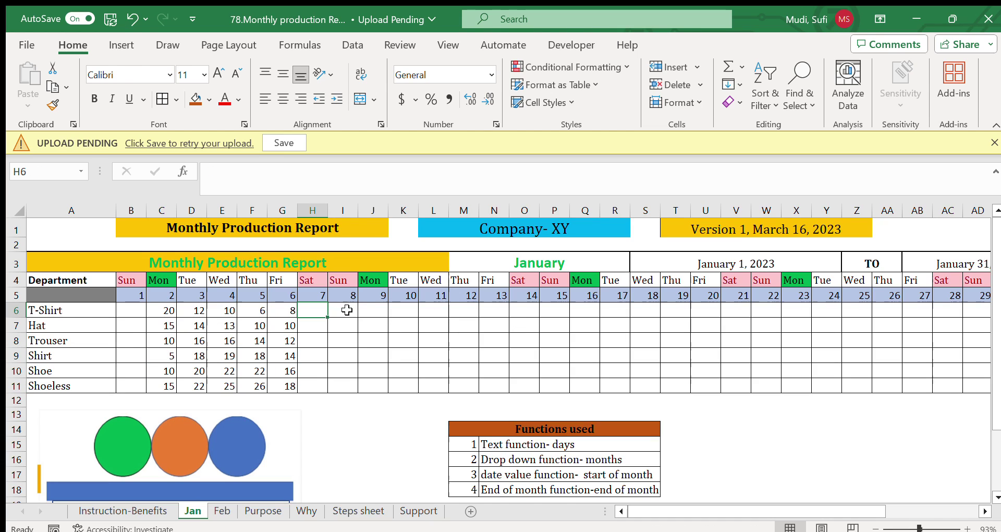
left_click(365, 309)
left_click(409, 308)
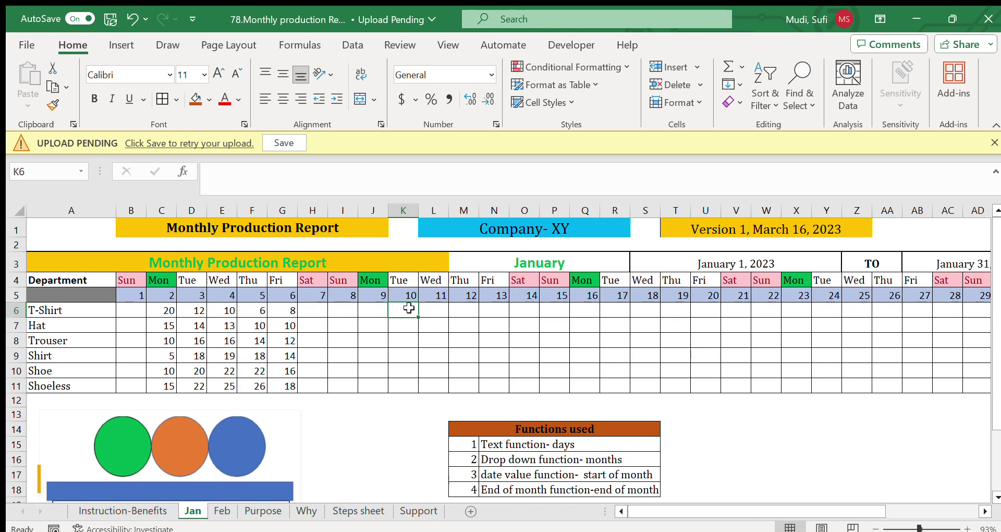
left_click(464, 312)
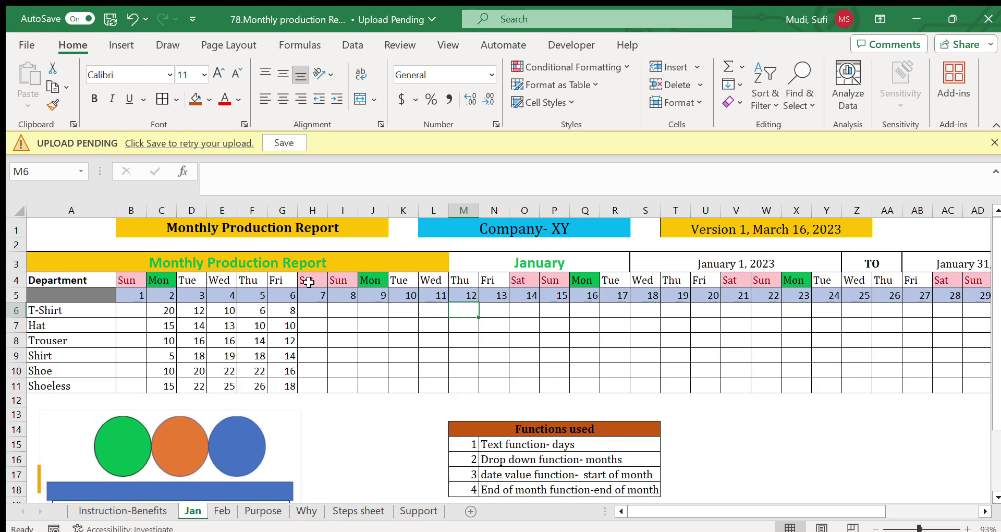
Inspect the day-name formulas in H4 and I4 and select the weekend cells H6:I11.
left_click(343, 280)
left_click(308, 281)
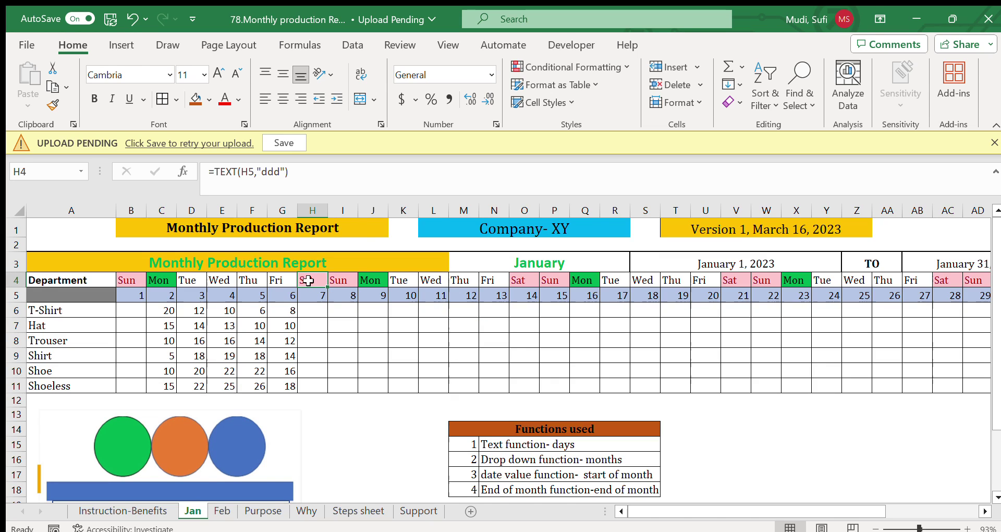
left_click(332, 280)
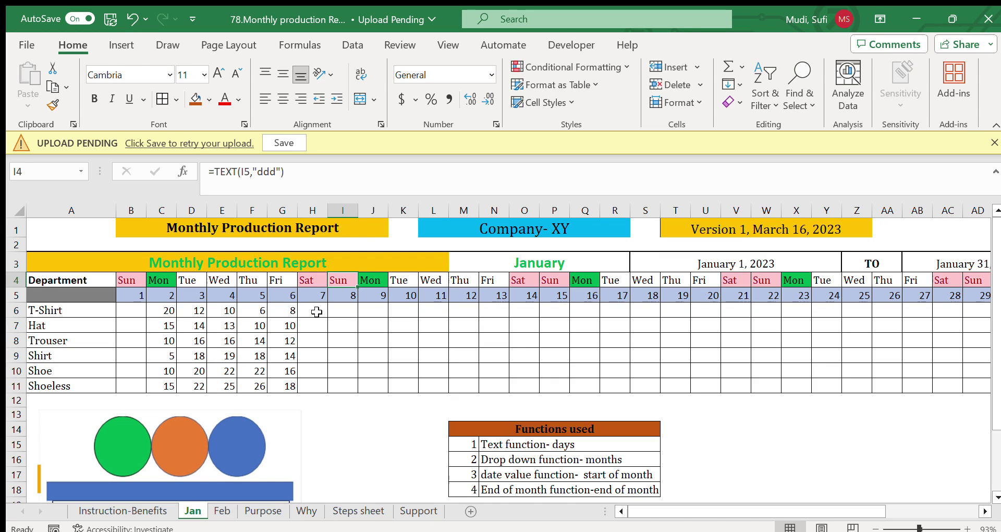
left_click_drag(316, 312, 339, 385)
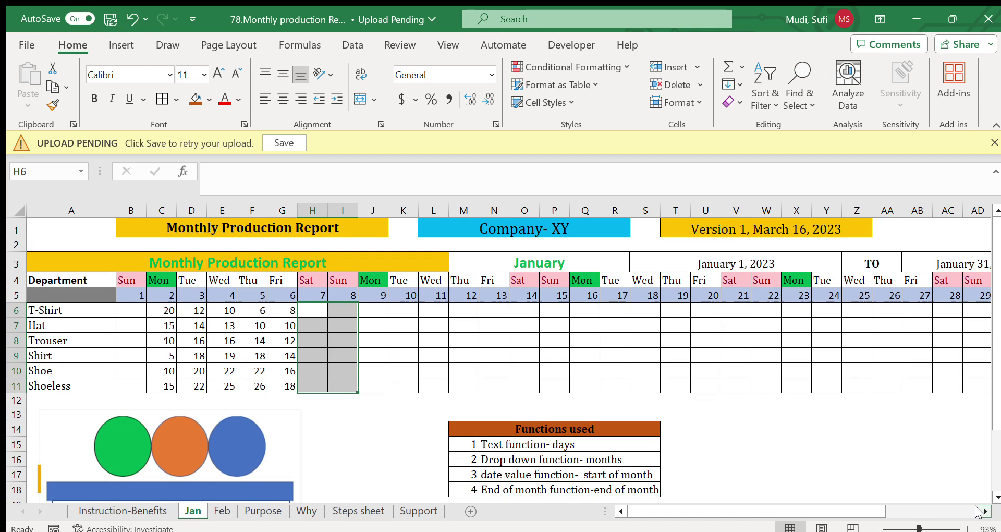
Select the Total values AG6:AG11, the green highest-selling note, and AG6's =SUM(B6:AF6) formula.
left_click_drag(980, 511, 980, 512)
left_click_drag(808, 310, 808, 388)
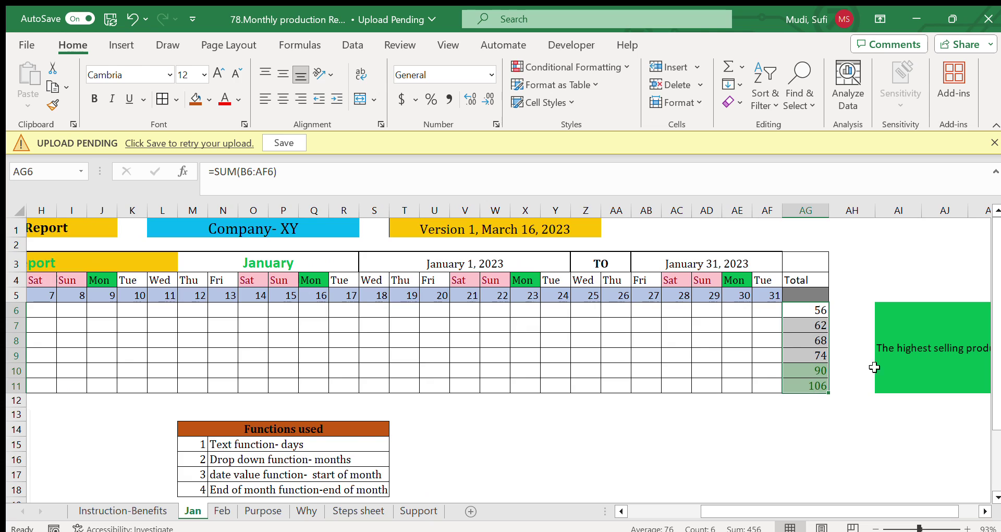
left_click(890, 363)
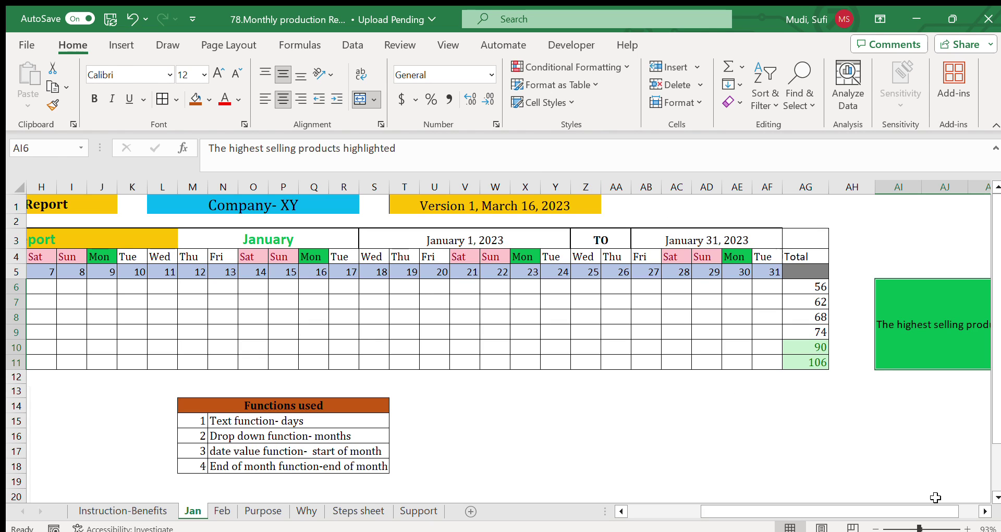
left_click(985, 511)
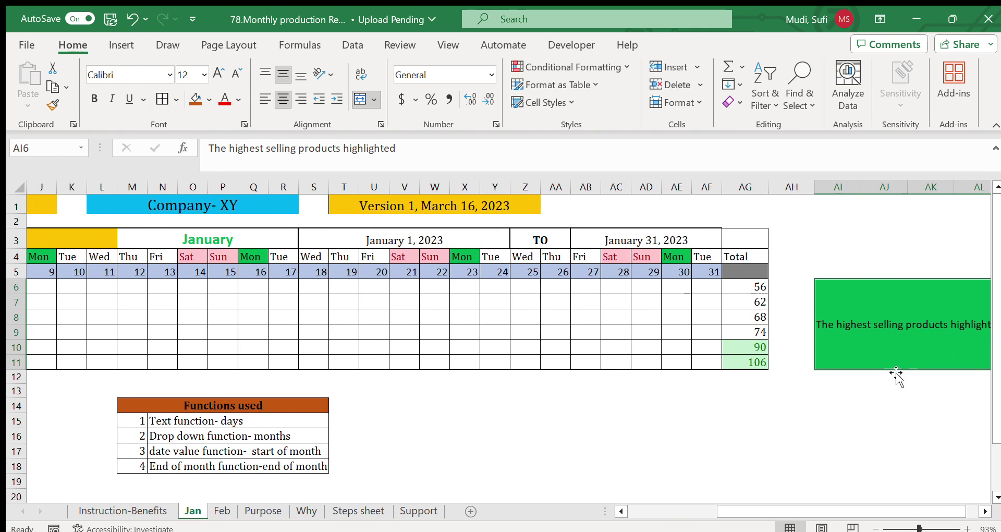
left_click(747, 284)
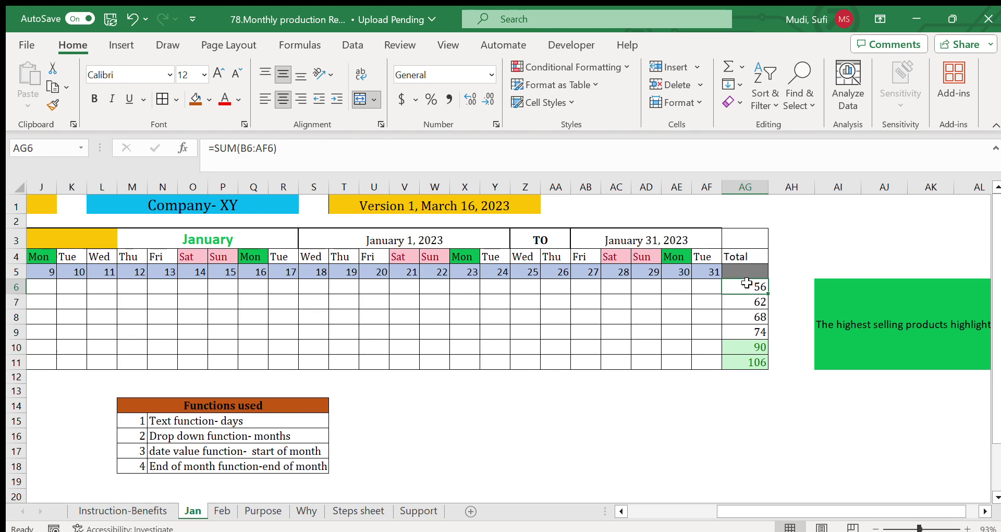
left_click_drag(747, 284, 747, 377)
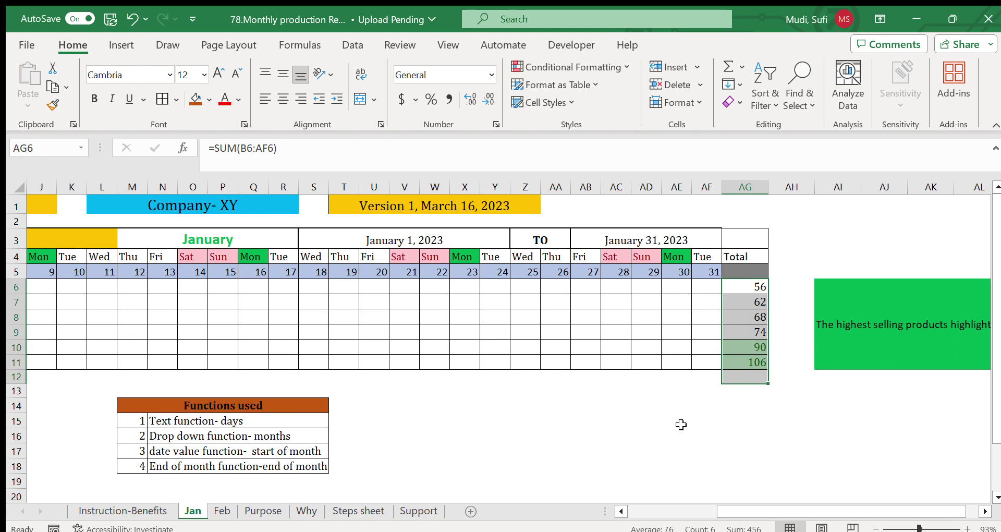
Match the Text function- days entry to the day-name formulas in B4 and G4.
left_click(620, 511)
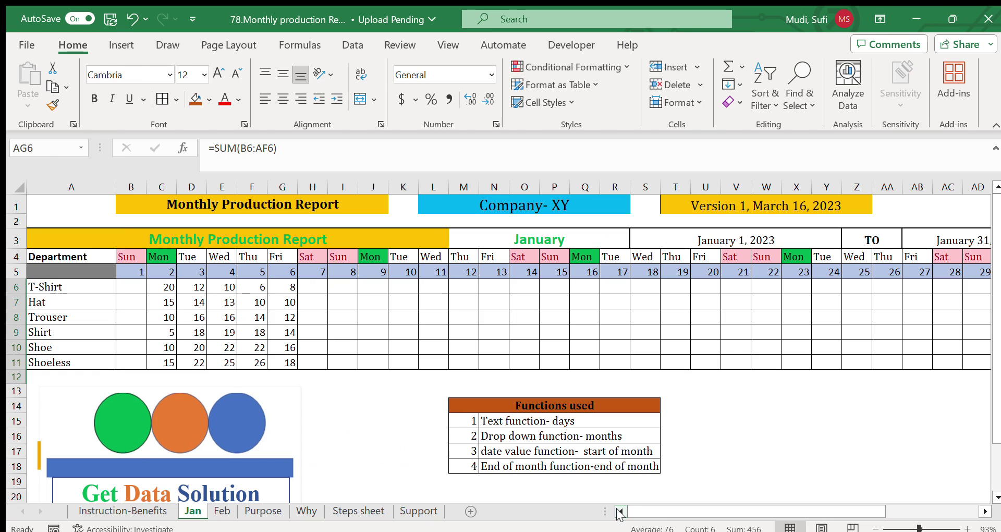
scroll(987, 460, "down", 1)
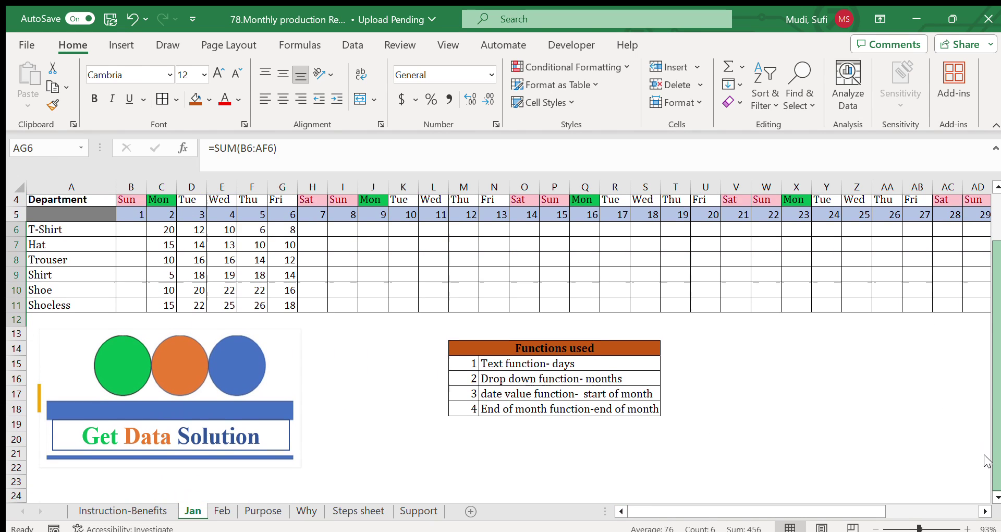
left_click(510, 363)
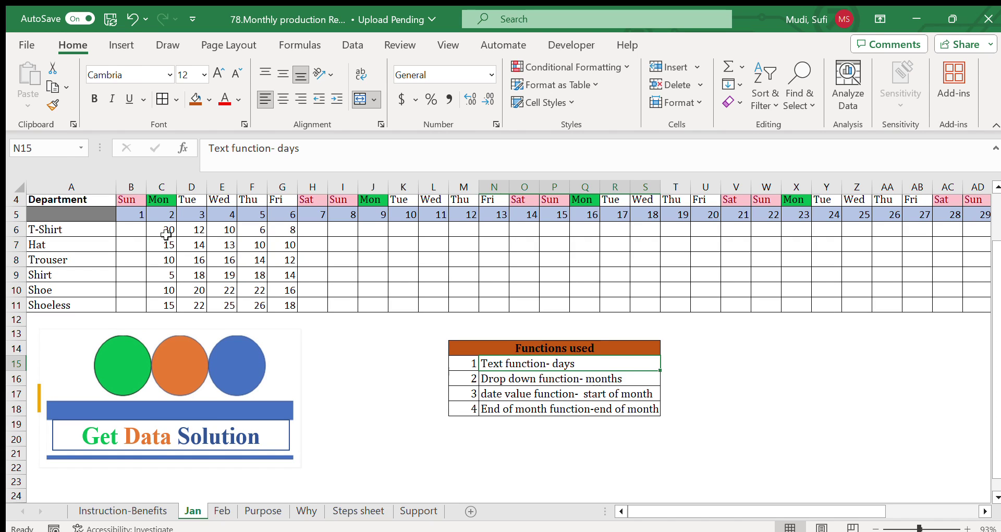
left_click(132, 203)
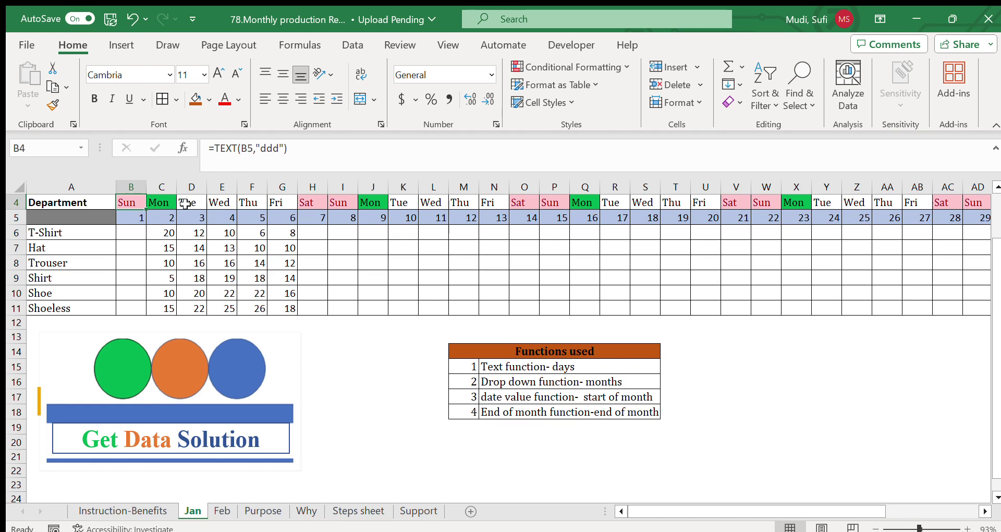
left_click(277, 201)
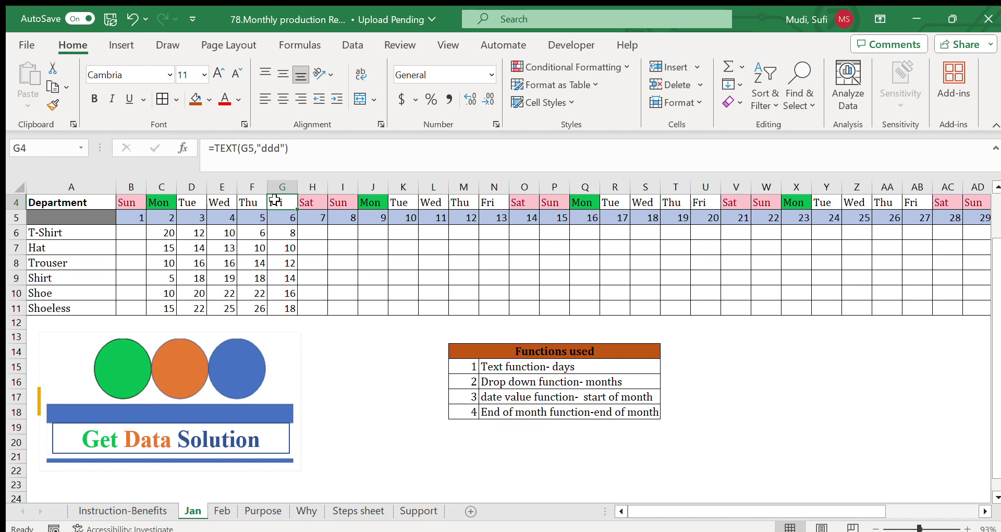
Match the Drop down function- months entry to month cell M3, then select the date value entry.
left_click(500, 382)
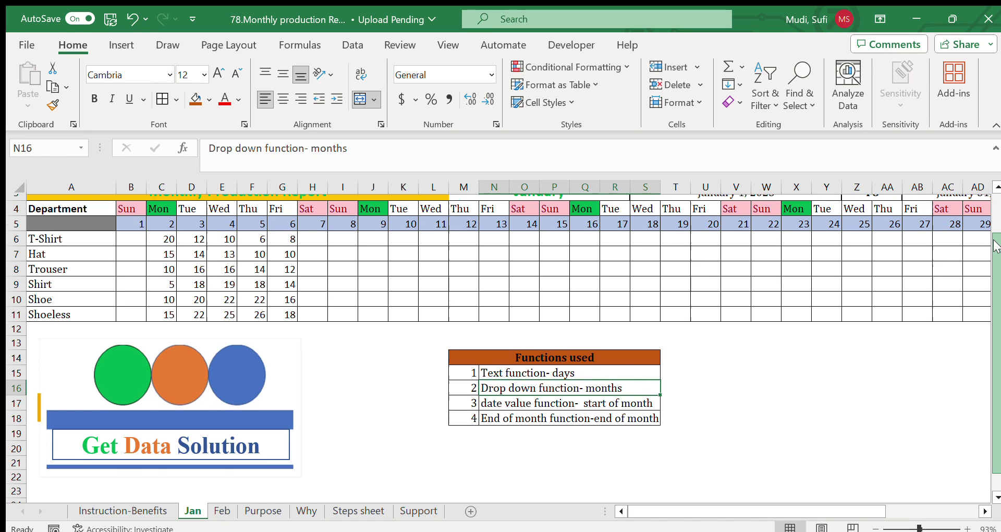
scroll(996, 250, "up", 1)
left_click(614, 241)
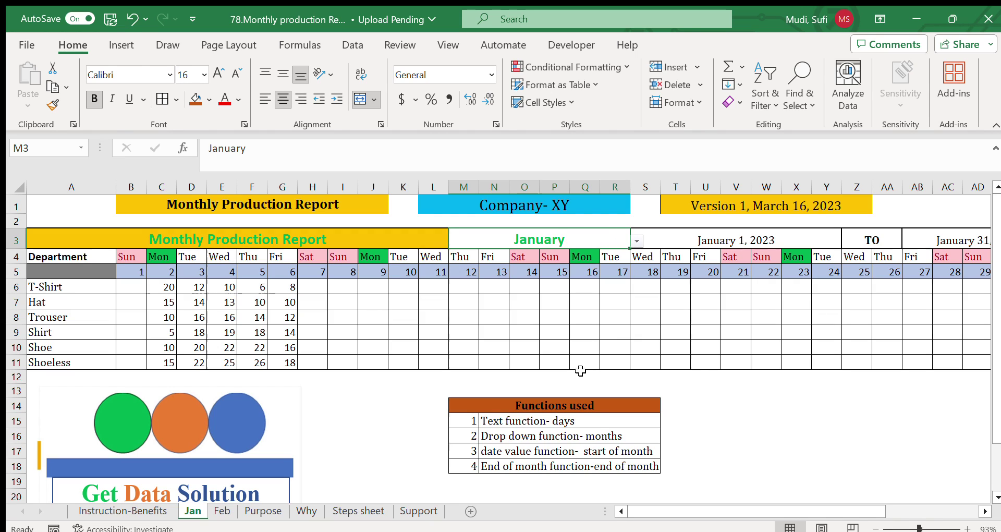
left_click(506, 437)
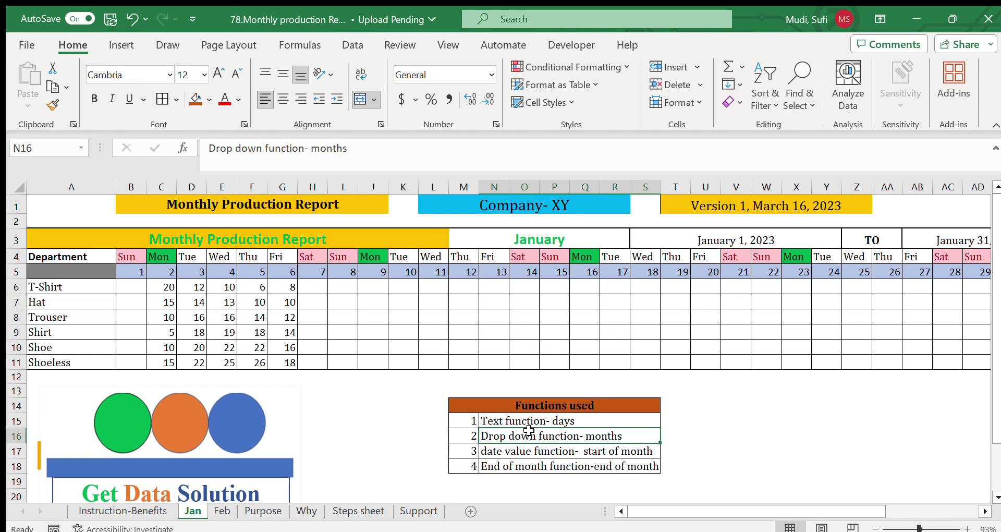
left_click(497, 450)
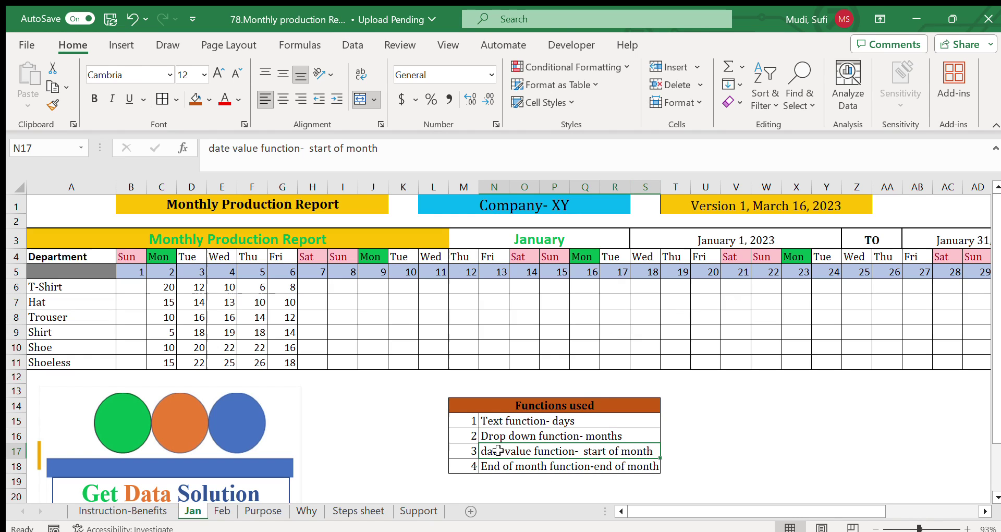
left_click(679, 235)
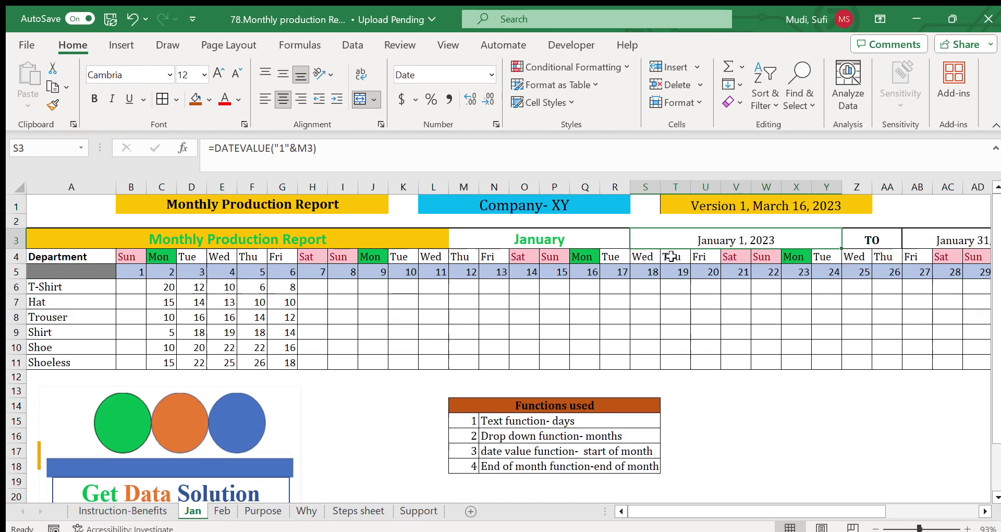
left_click(499, 462)
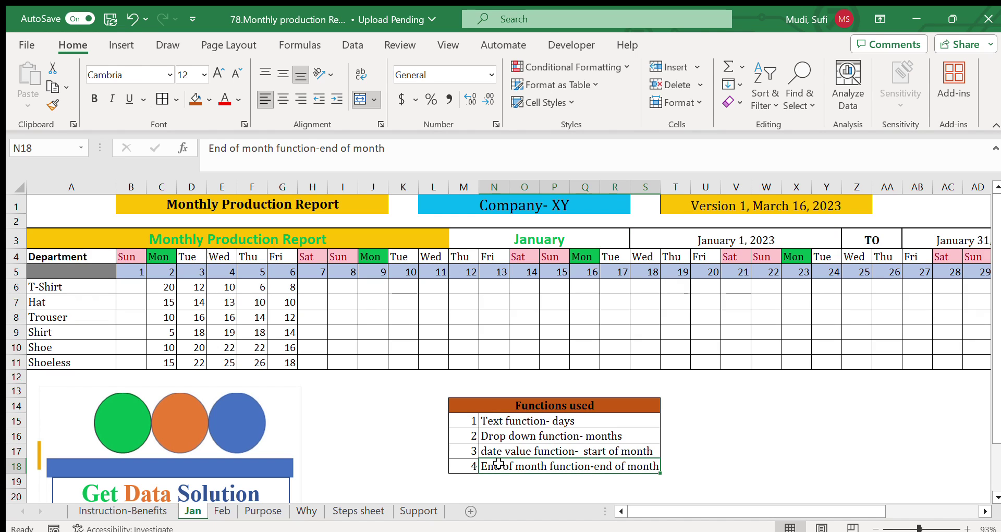
left_click(951, 242)
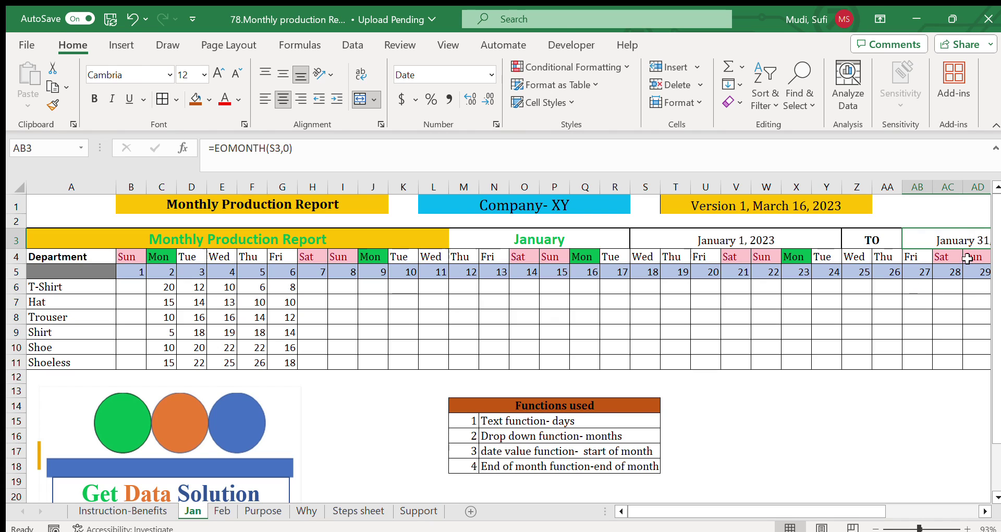
Inspect the end-of-month date formula and undo to restore the report month to January.
left_click(604, 239)
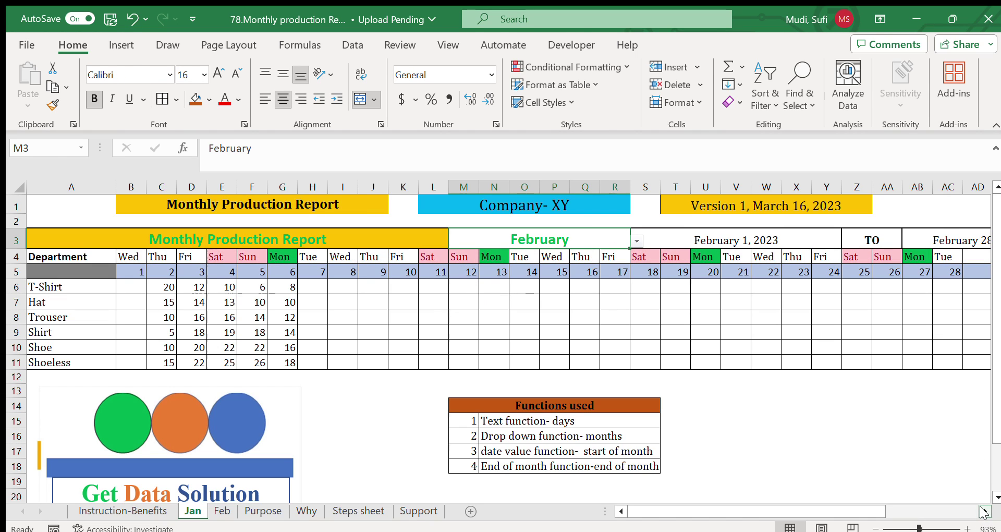
left_click(983, 511)
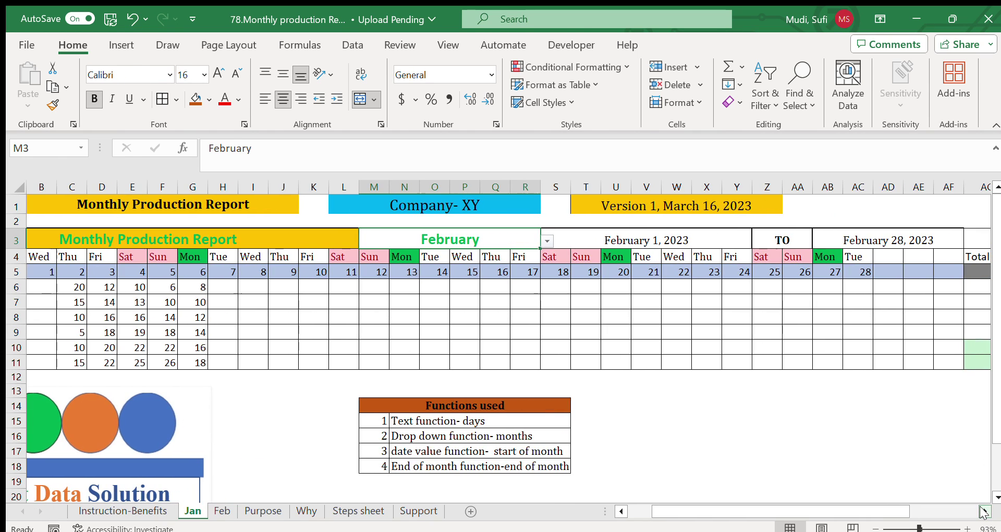
left_click(858, 236)
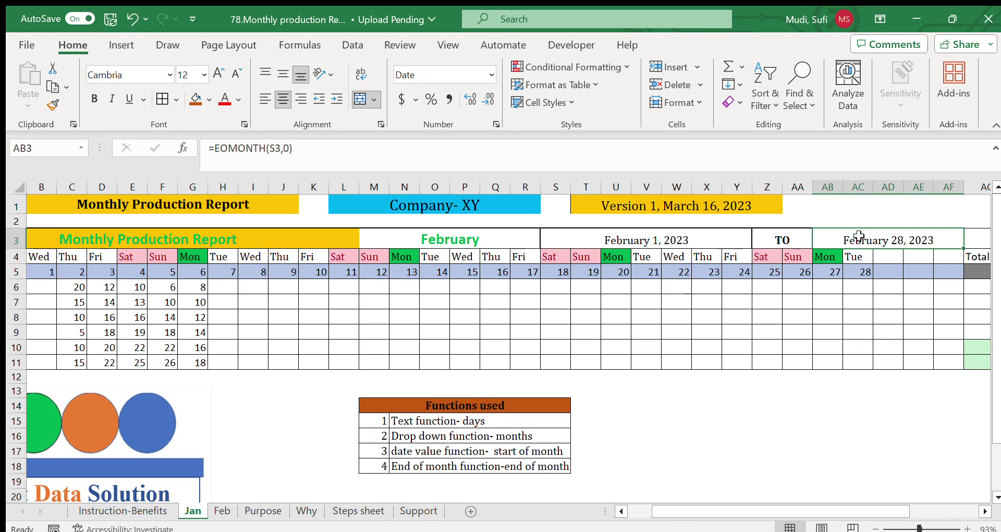
left_click(521, 238)
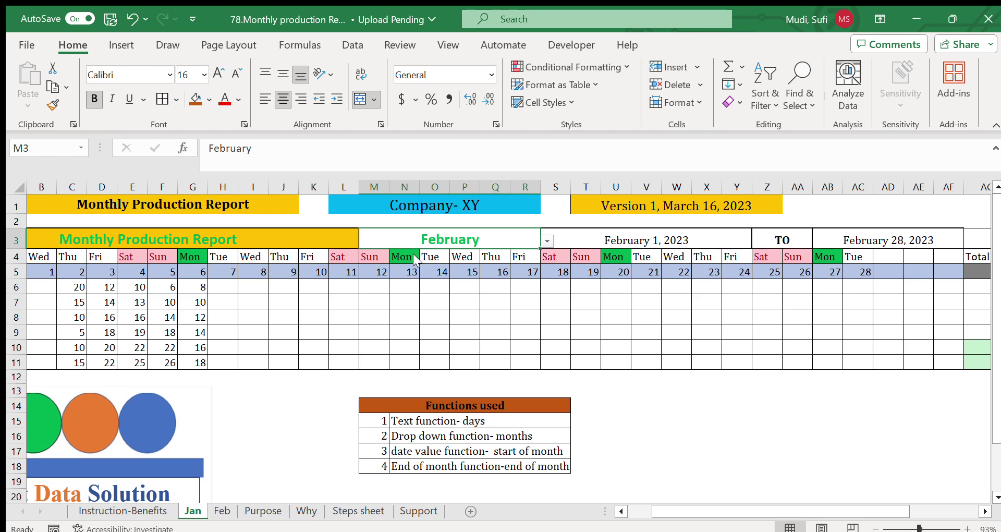
key("ctrl+z")
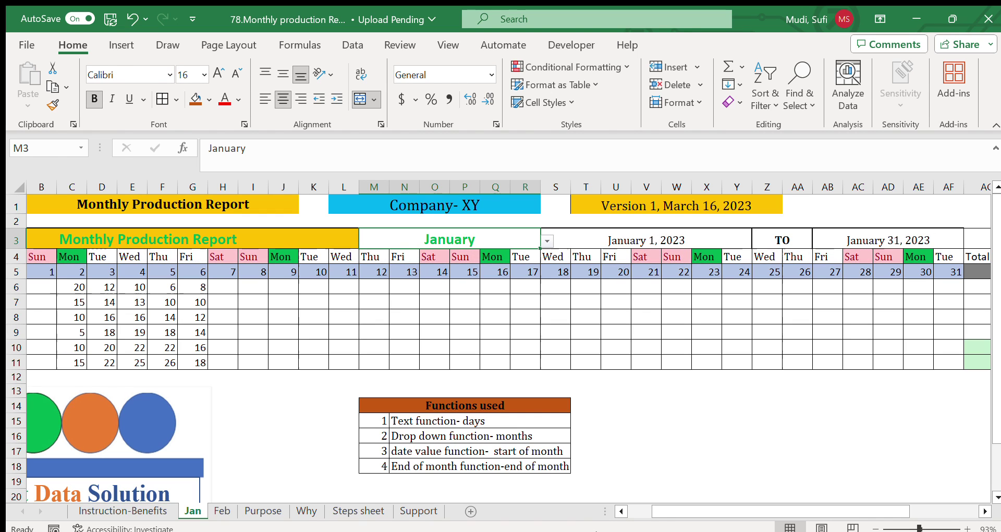
left_click(619, 511)
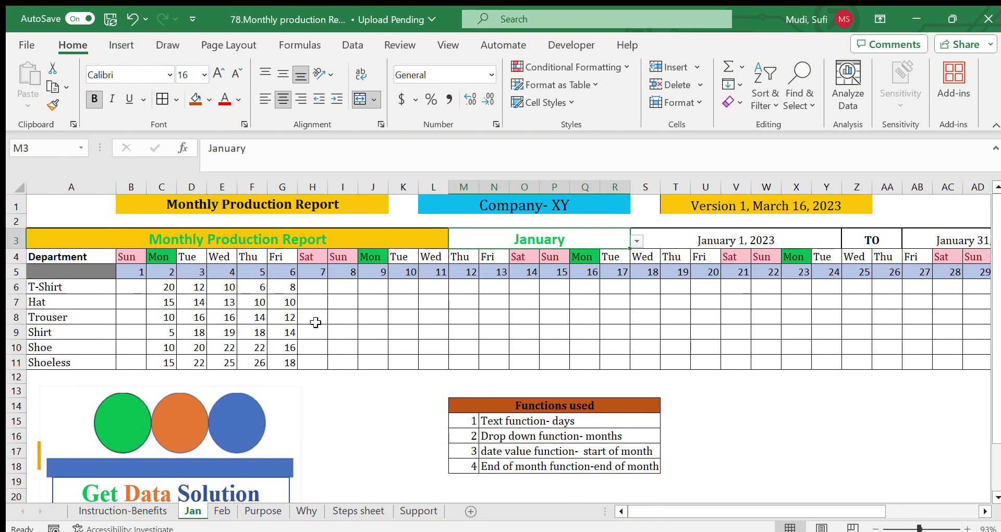
left_click_drag(279, 288, 286, 365)
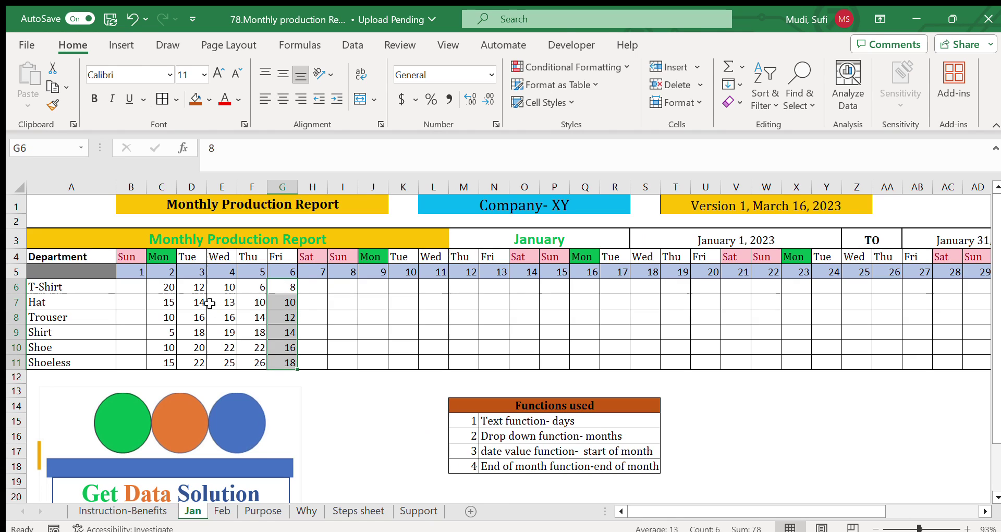
left_click_drag(371, 286, 618, 354)
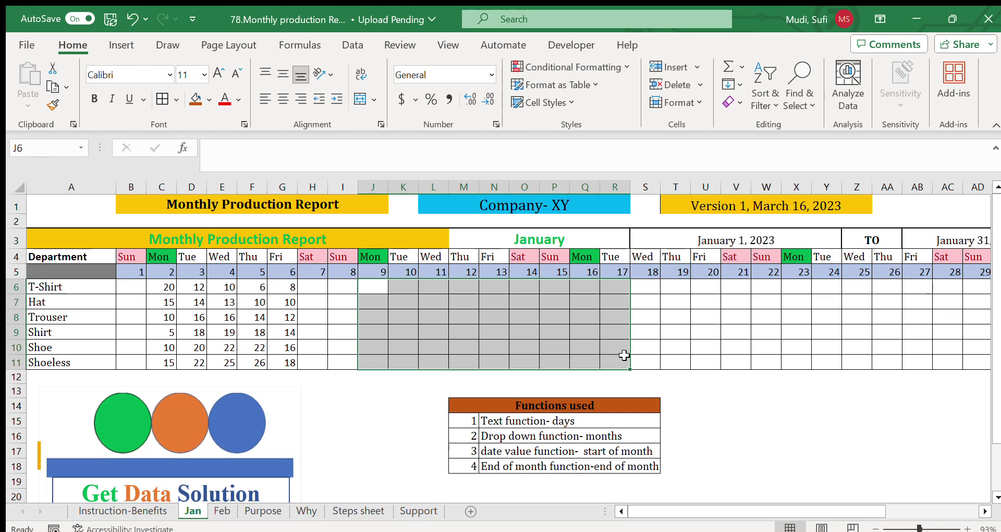
left_click(985, 511)
left_click(984, 511)
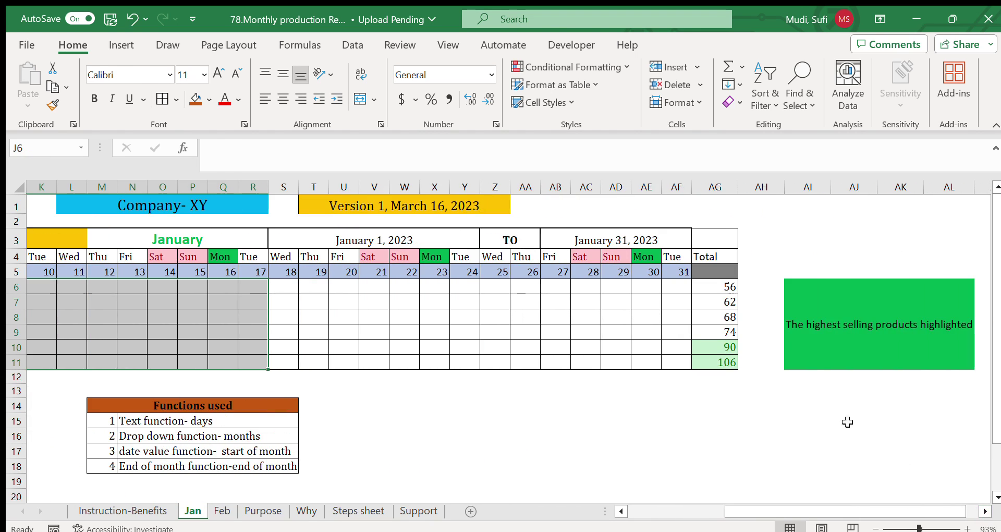
left_click_drag(703, 283, 705, 374)
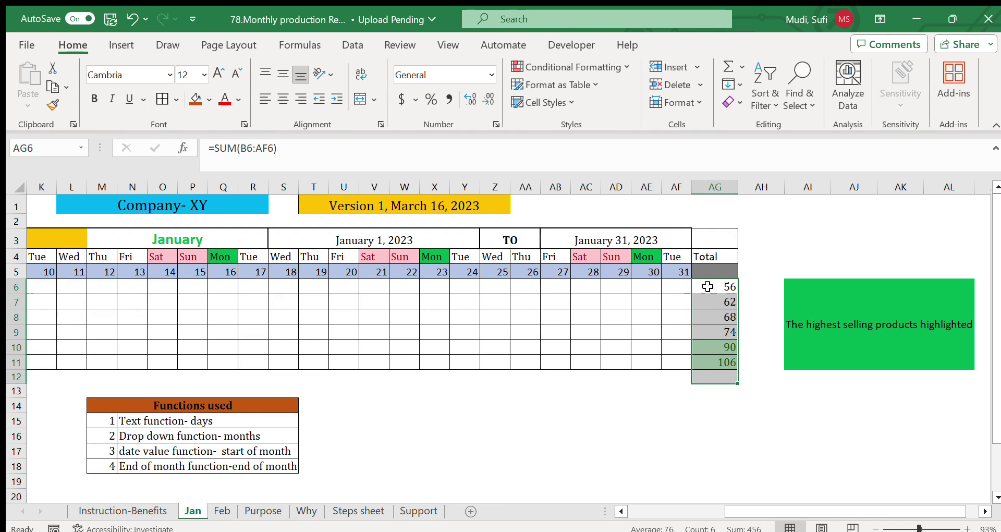
left_click_drag(706, 287, 708, 359)
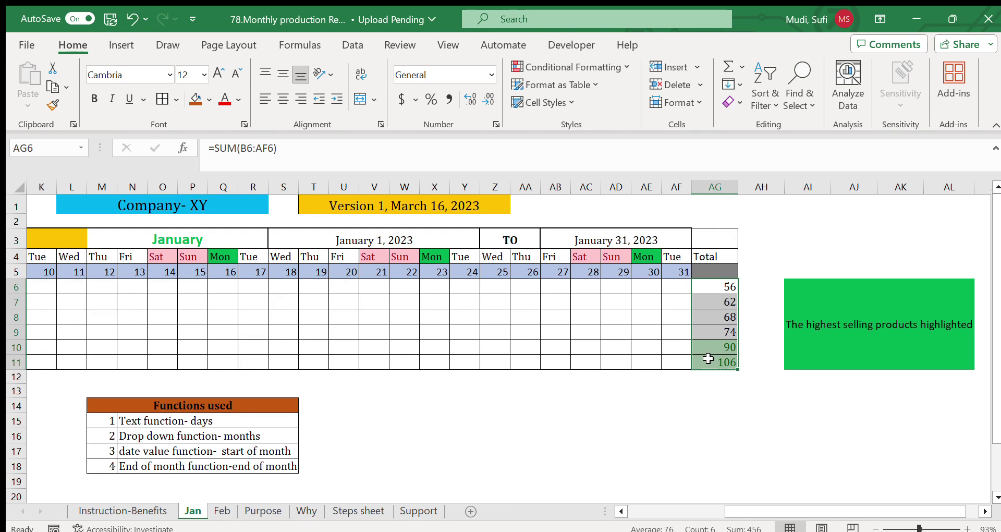
left_click(621, 511)
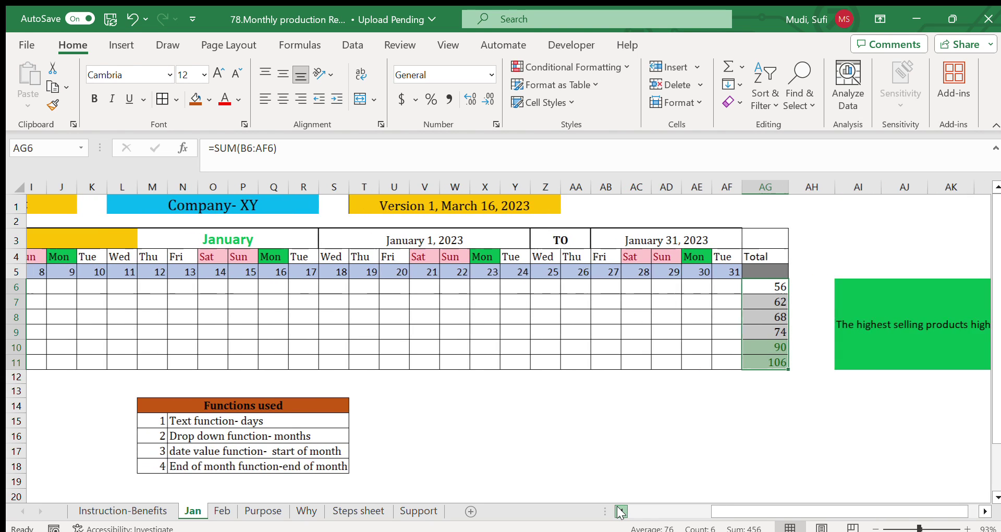
left_click(621, 511)
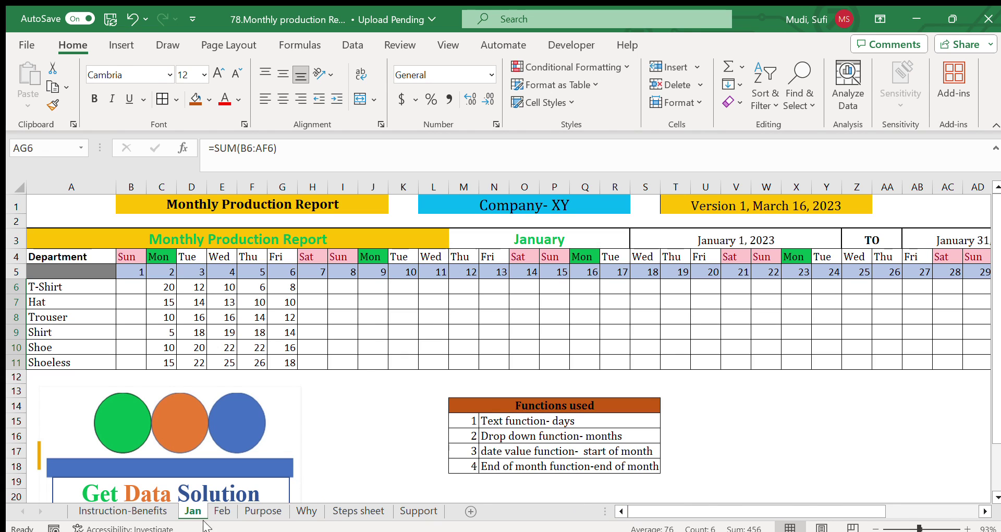
left_click(346, 510)
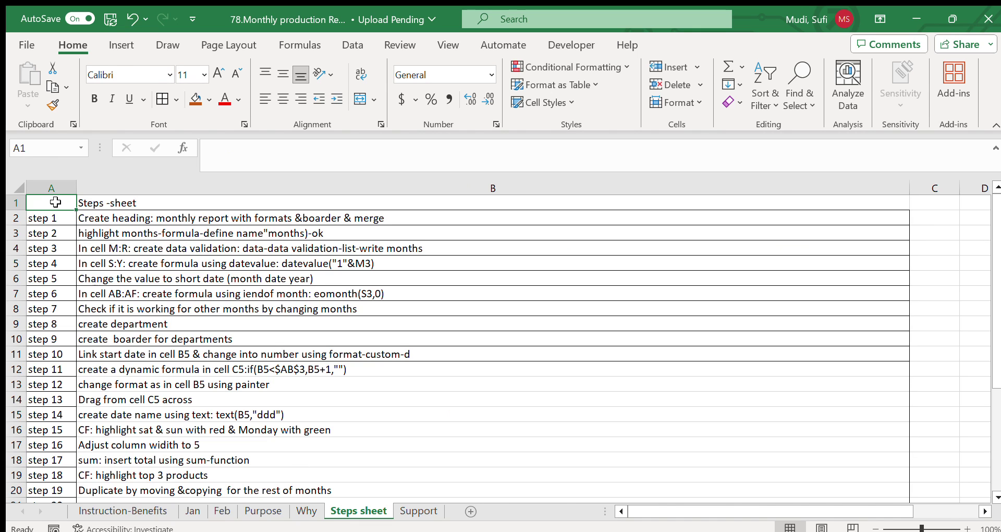
left_click_drag(56, 203, 246, 452)
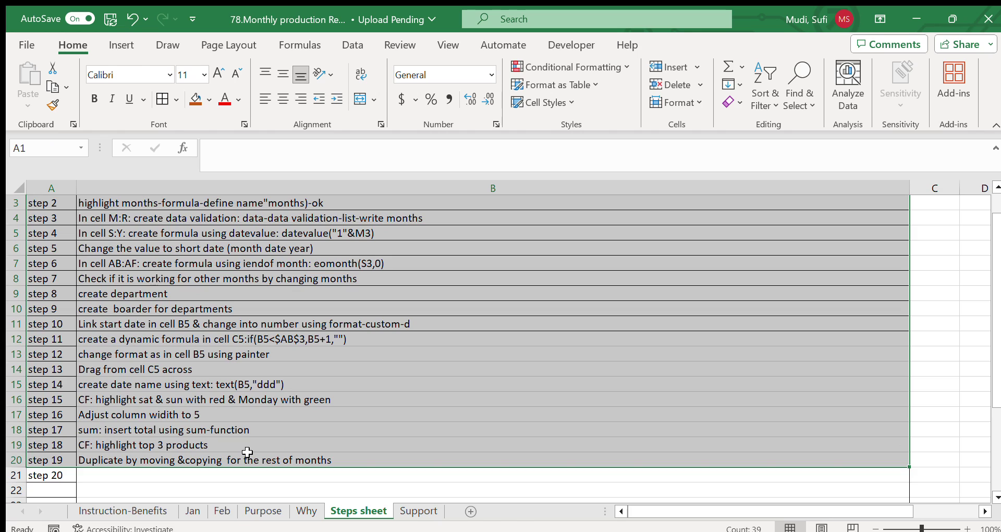
left_click_drag(992, 223, 992, 206)
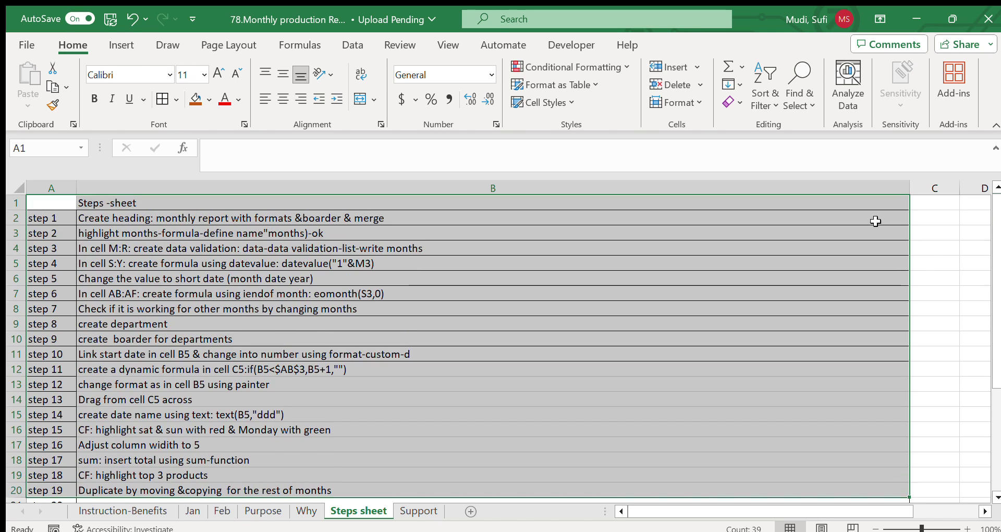
left_click_drag(45, 220, 200, 462)
left_click(192, 511)
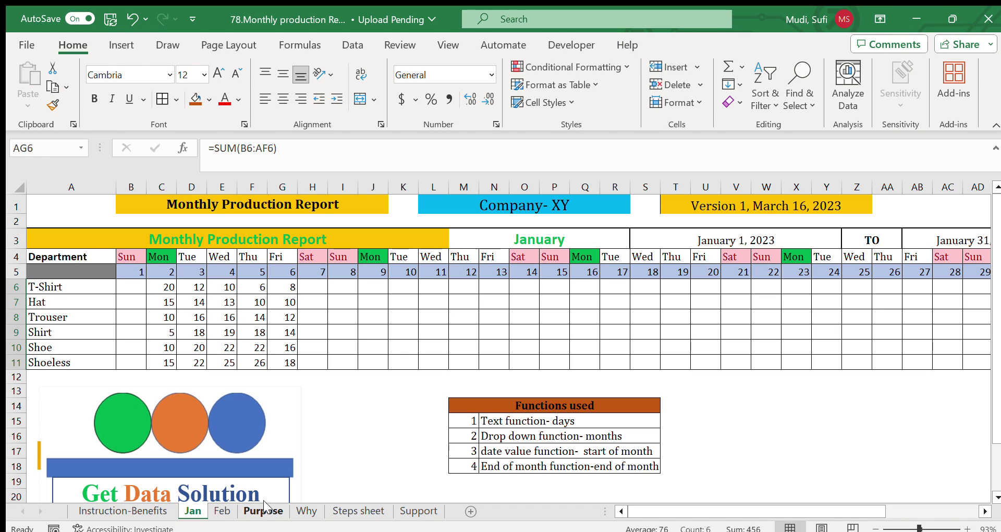
left_click(305, 511)
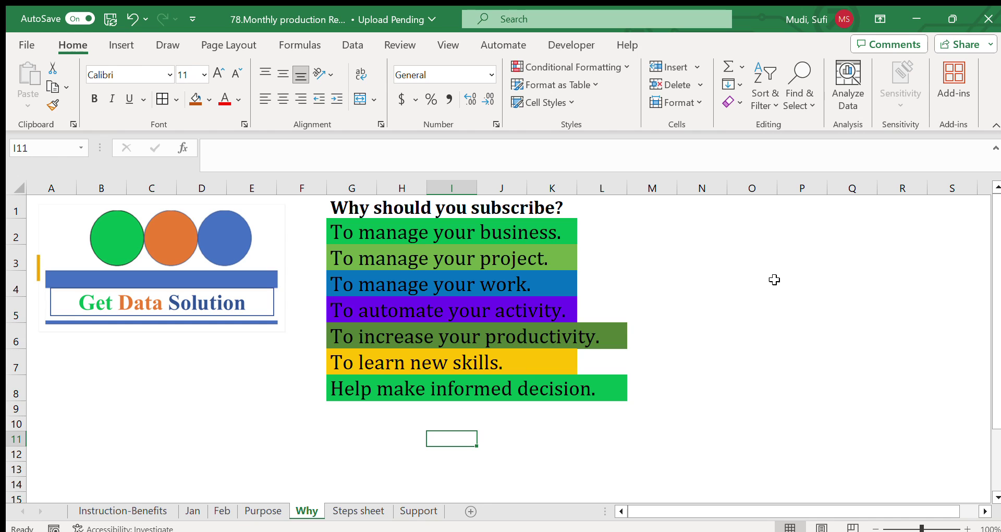
scroll(995, 350, "down", 1)
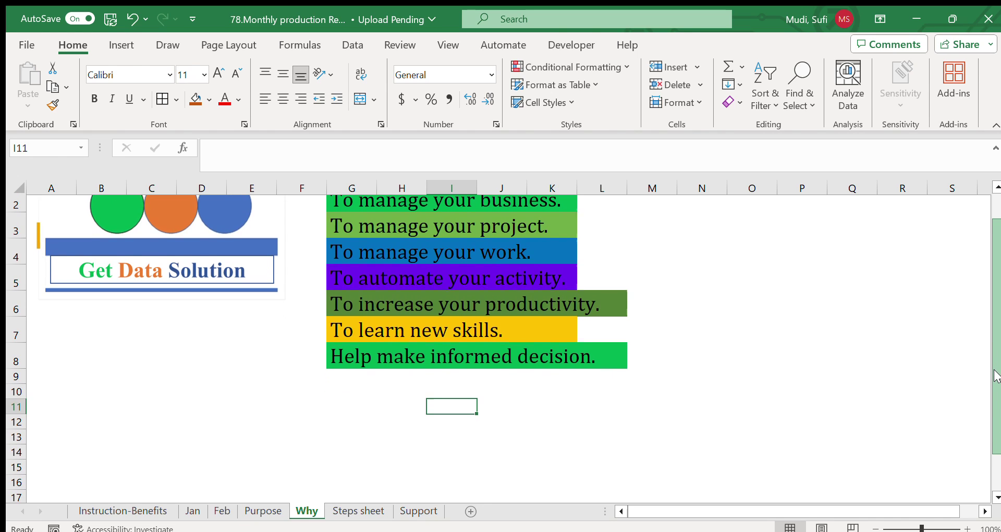
scroll(995, 313, "up", 1)
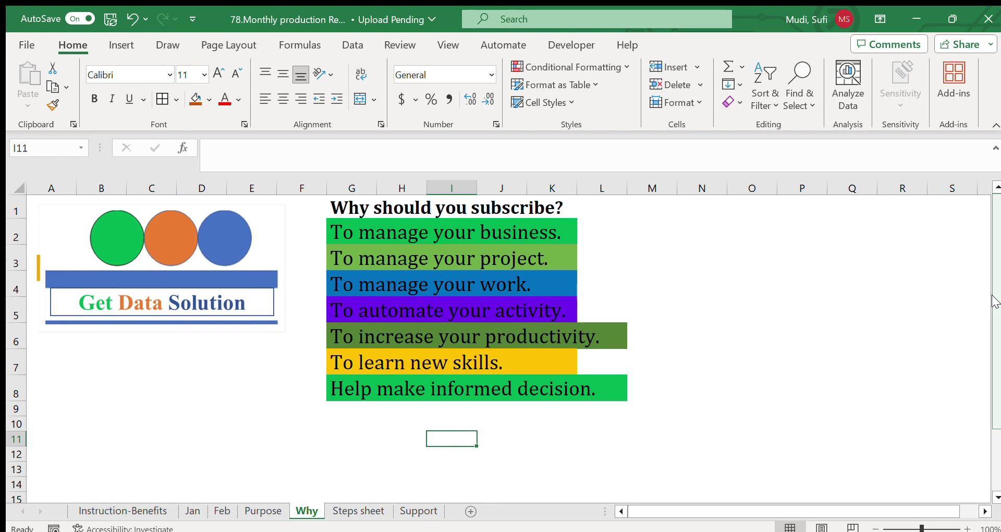
left_click(726, 250)
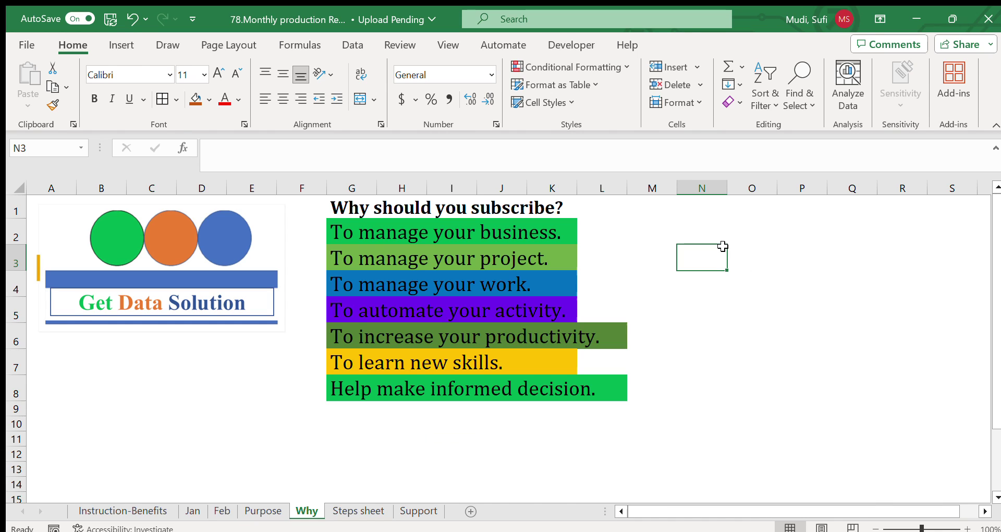
left_click(369, 235)
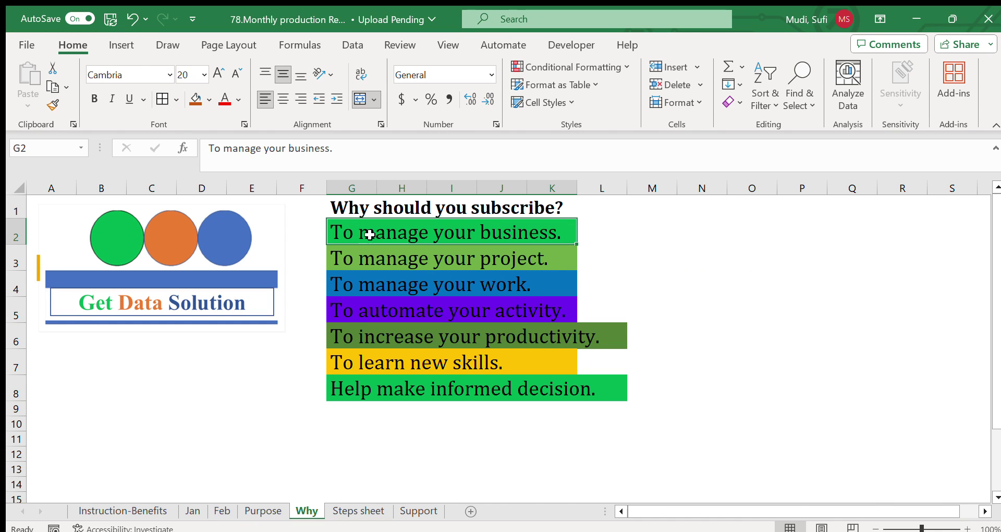
left_click(362, 261)
left_click(369, 276)
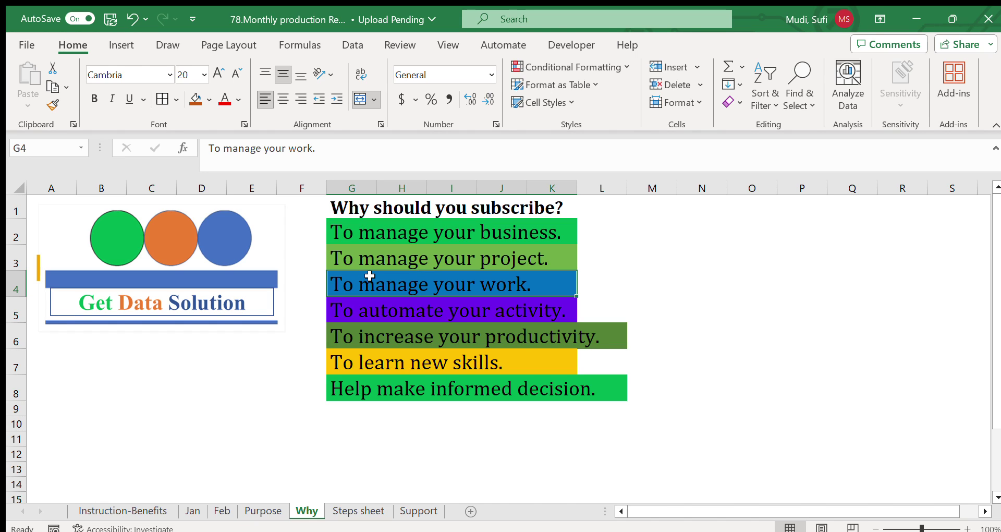
left_click(367, 310)
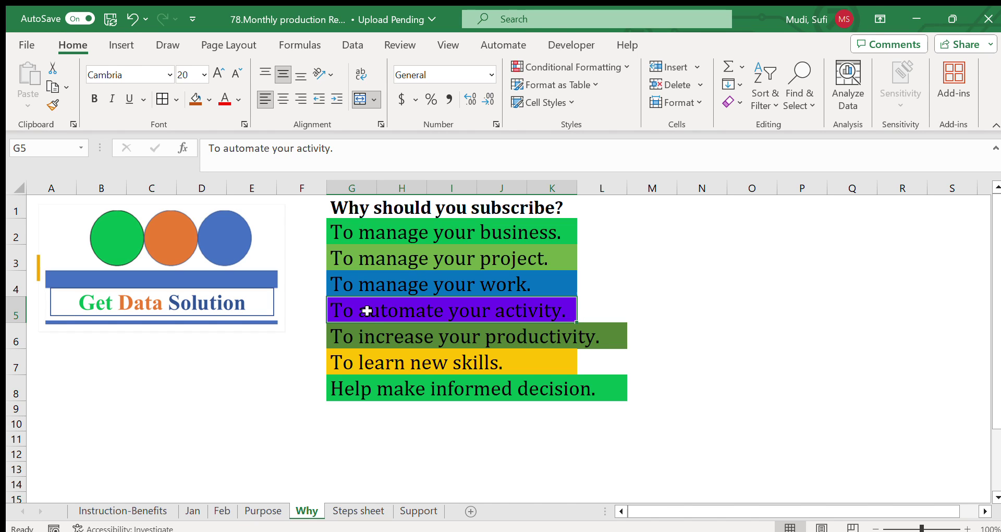
left_click(364, 334)
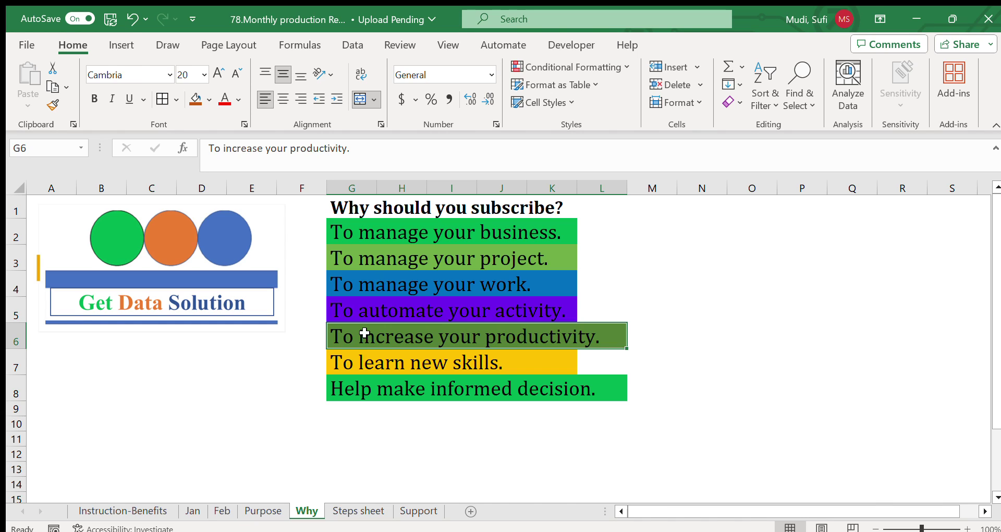
left_click(354, 363)
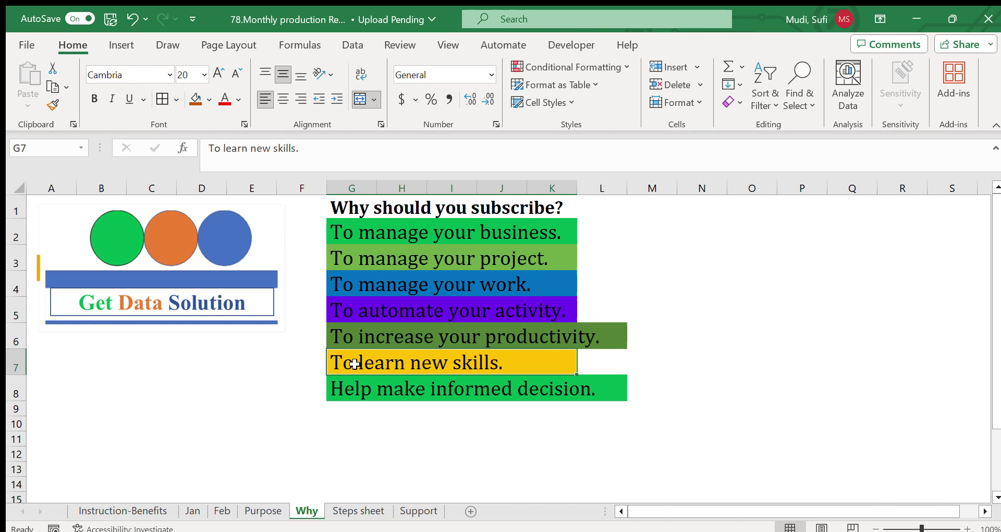
left_click(387, 384)
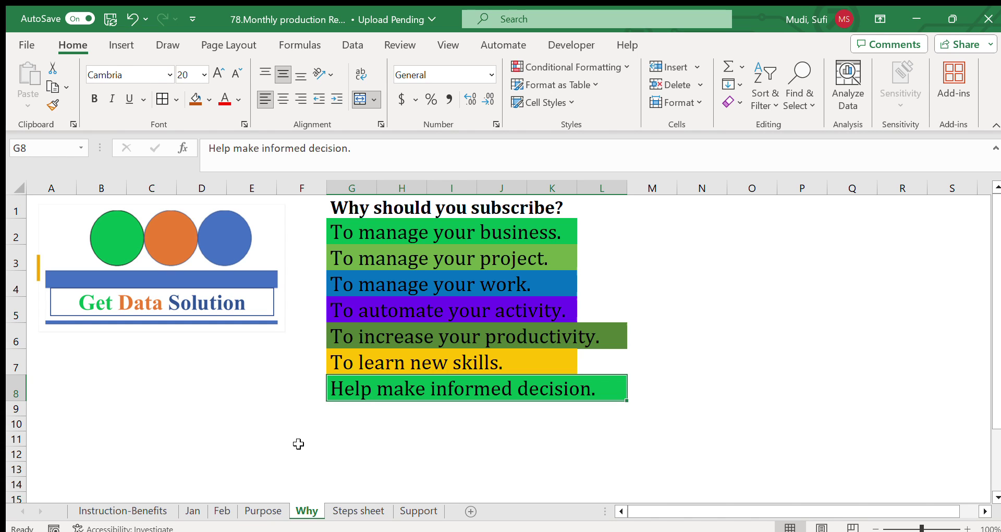
left_click(192, 511)
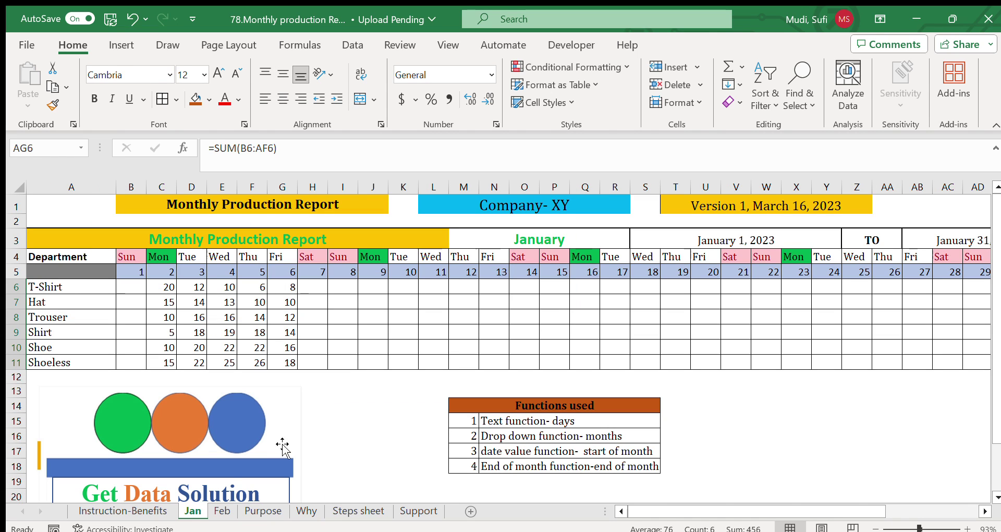
Point out the report title, banner and January month cell, then select the empty cells H6:M11.
left_click(348, 406)
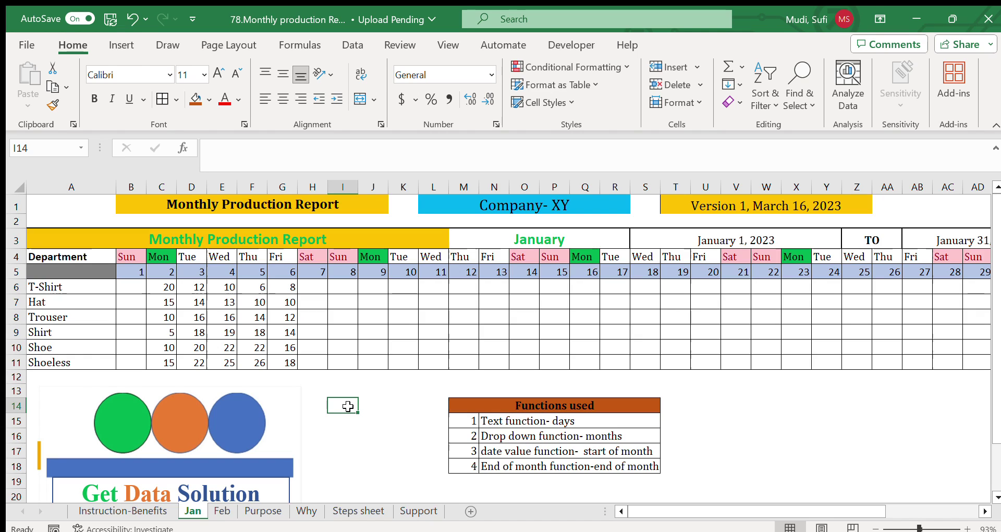
left_click(224, 207)
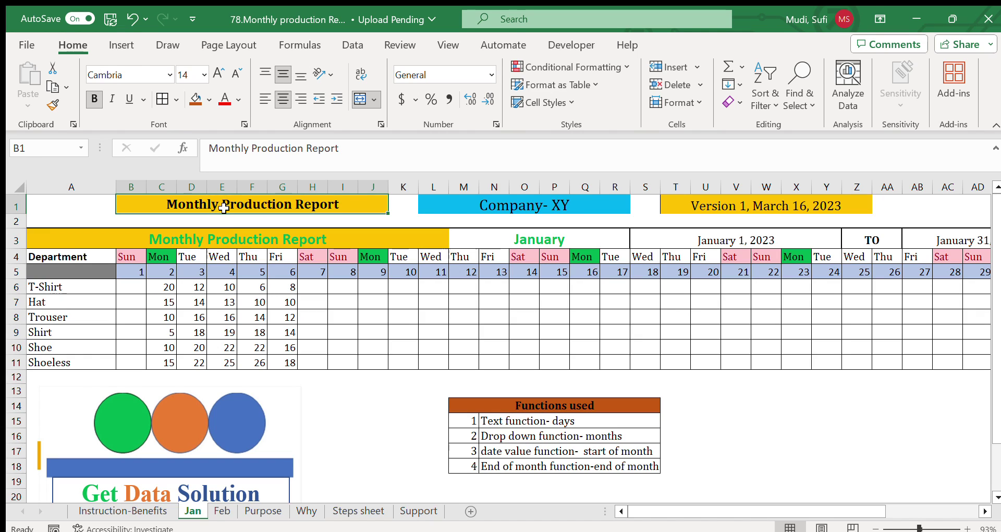
left_click(204, 239)
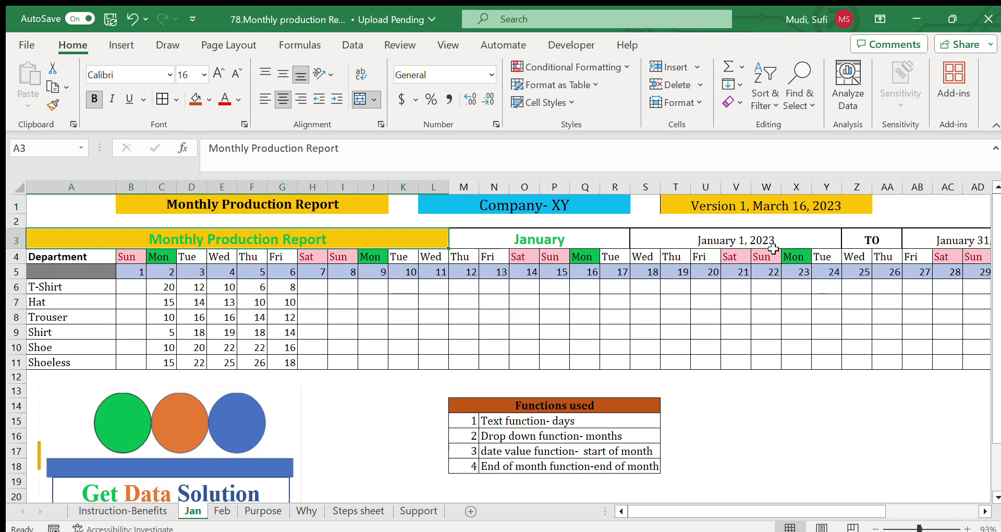
left_click(611, 240)
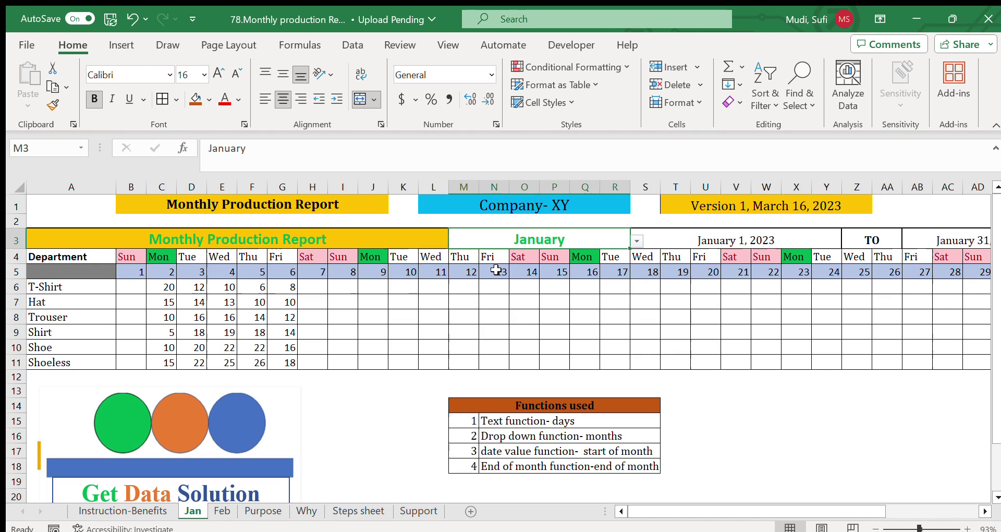
left_click_drag(319, 288, 467, 362)
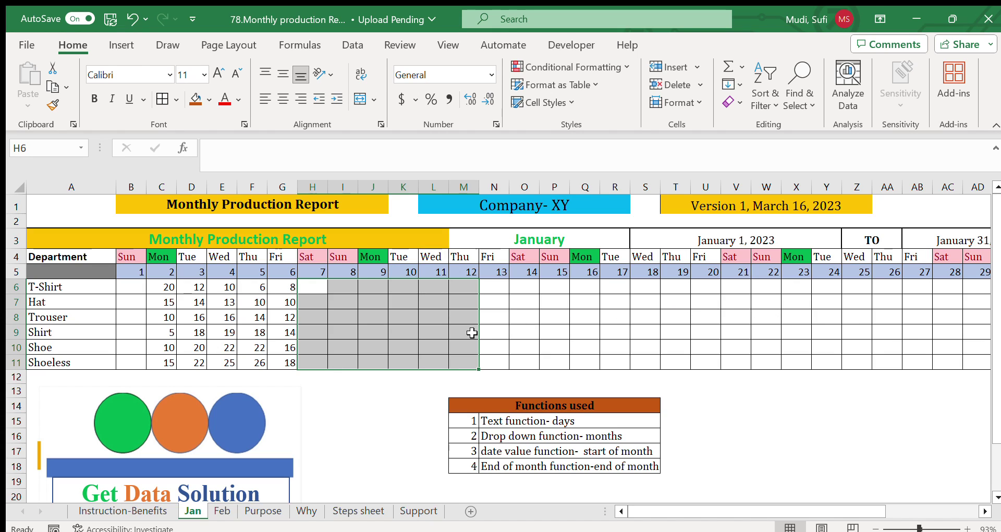
left_click(370, 351)
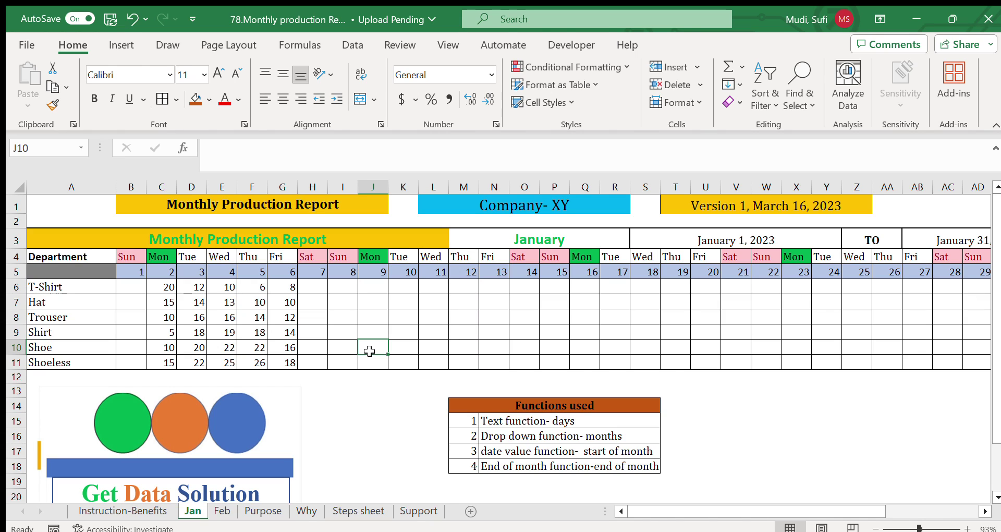
On the Feb sheet, check the February month and end-of-month formula, then choose March.
left_click(221, 513)
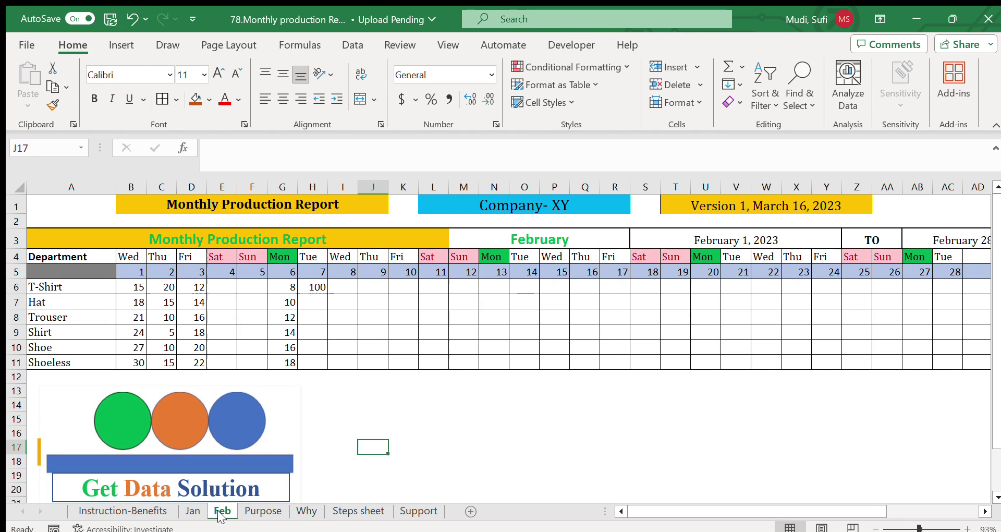
left_click(338, 402)
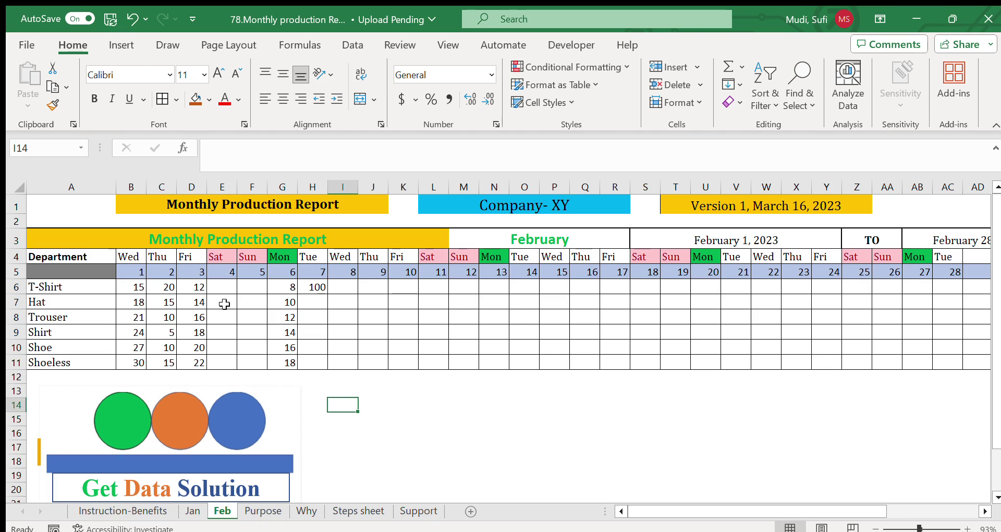
left_click(233, 241)
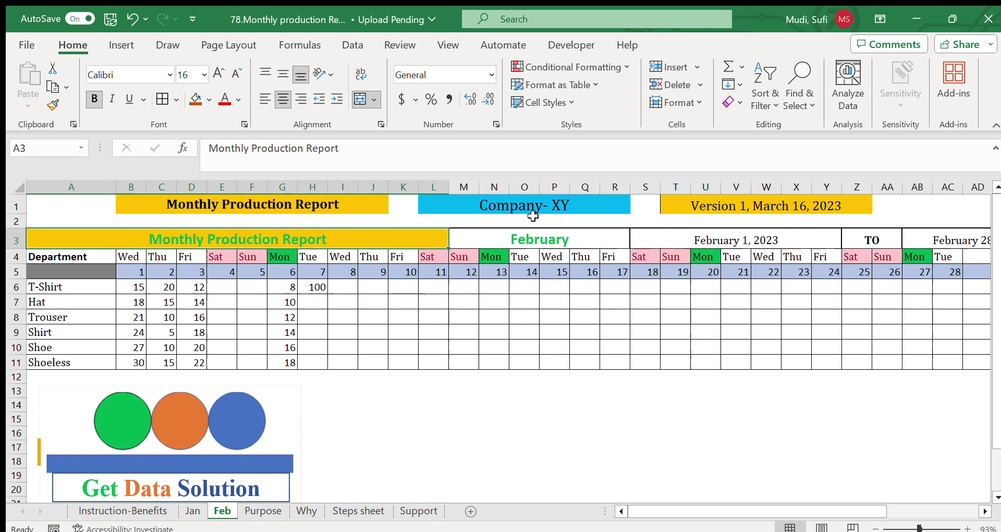
left_click(538, 240)
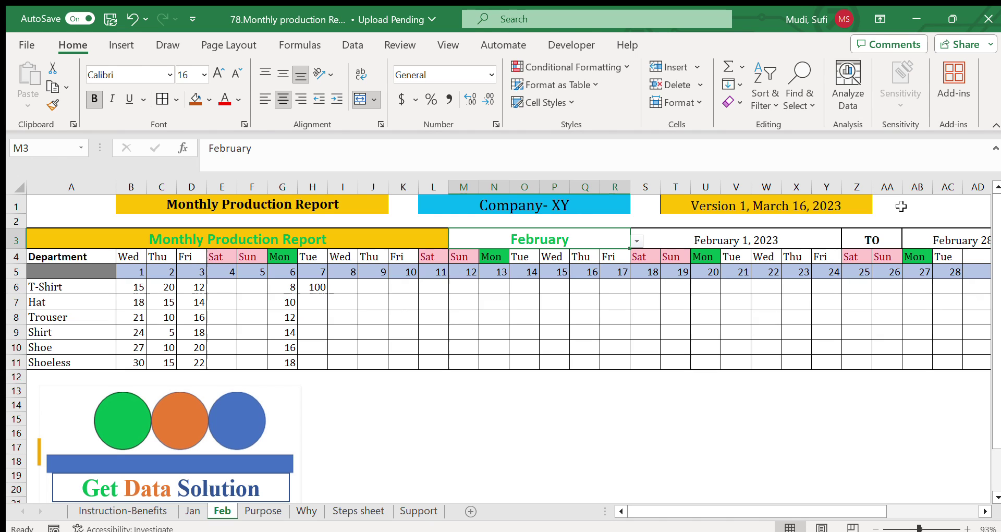
left_click(963, 243)
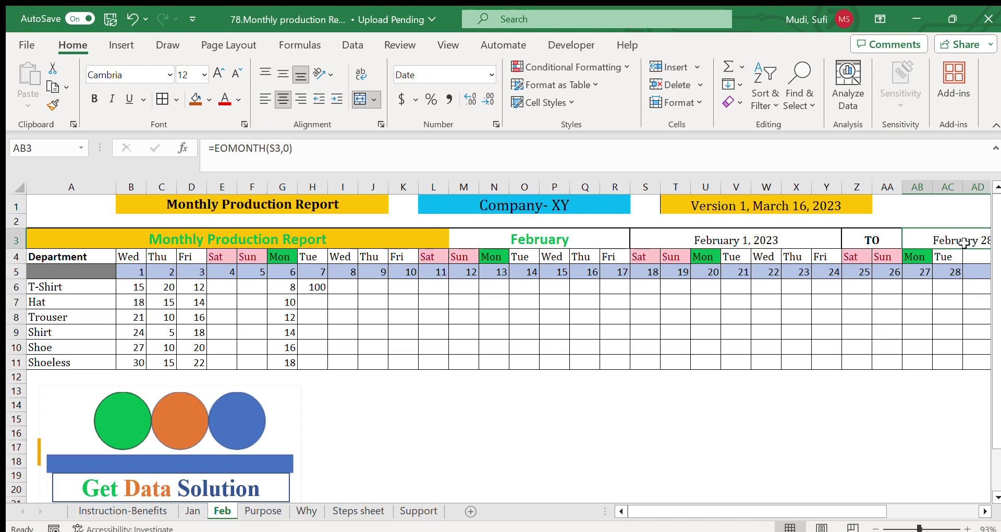
left_click(594, 241)
left_click(636, 240)
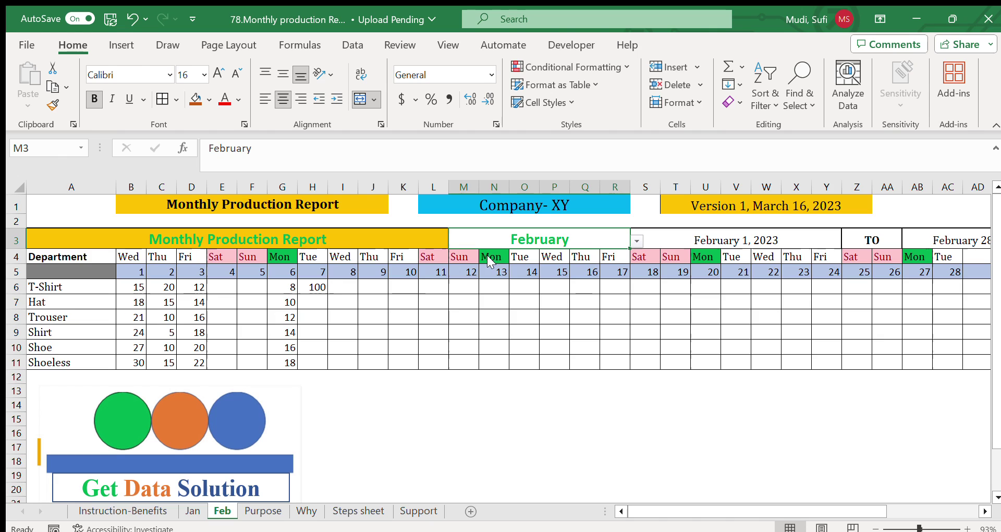
left_click(468, 280)
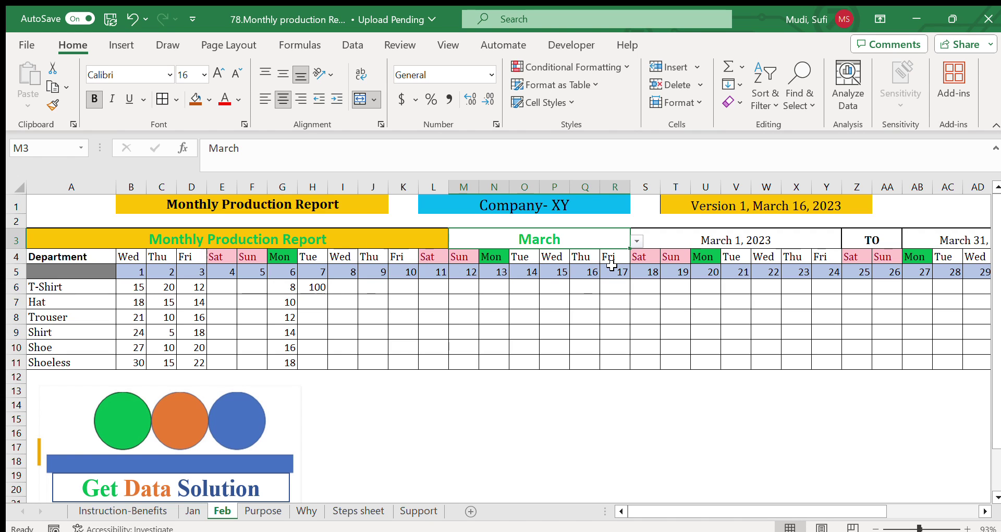
left_click(306, 511)
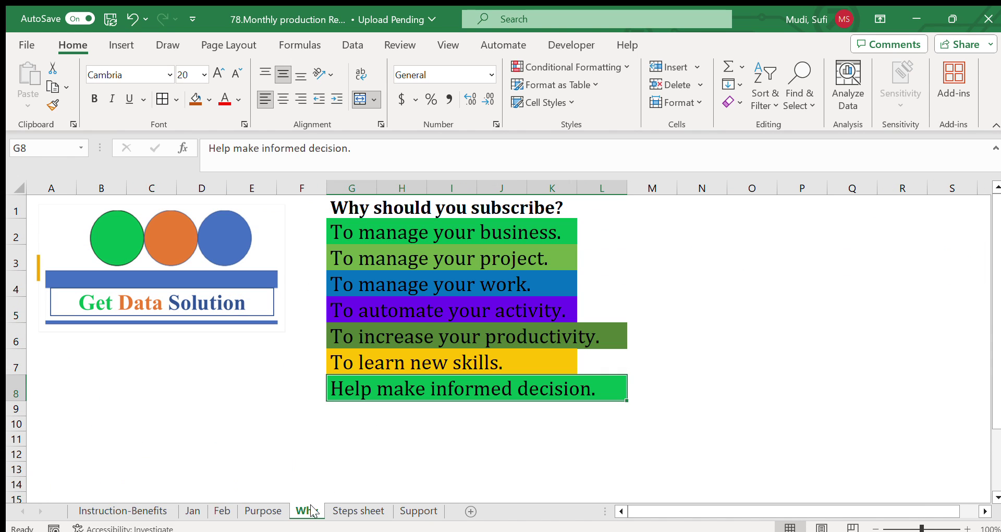
left_click(395, 313)
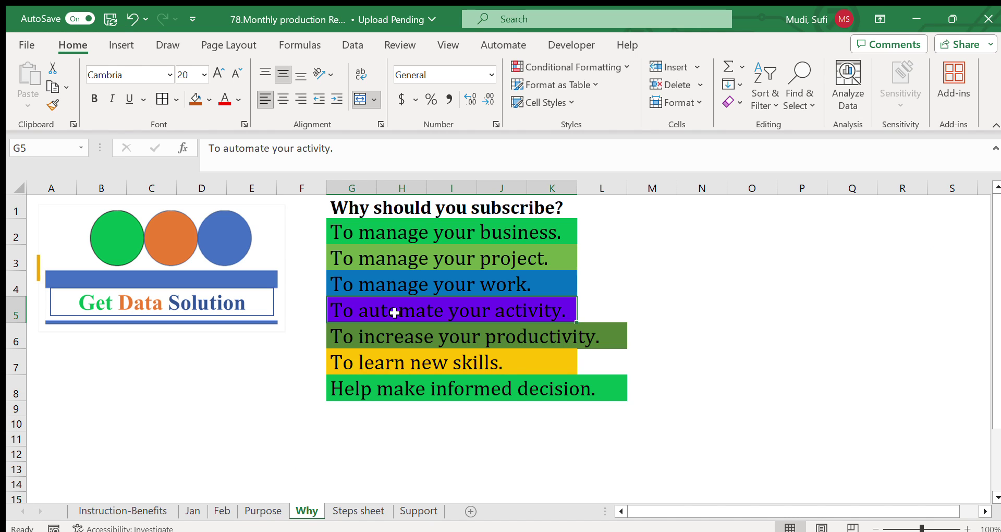
left_click(438, 259)
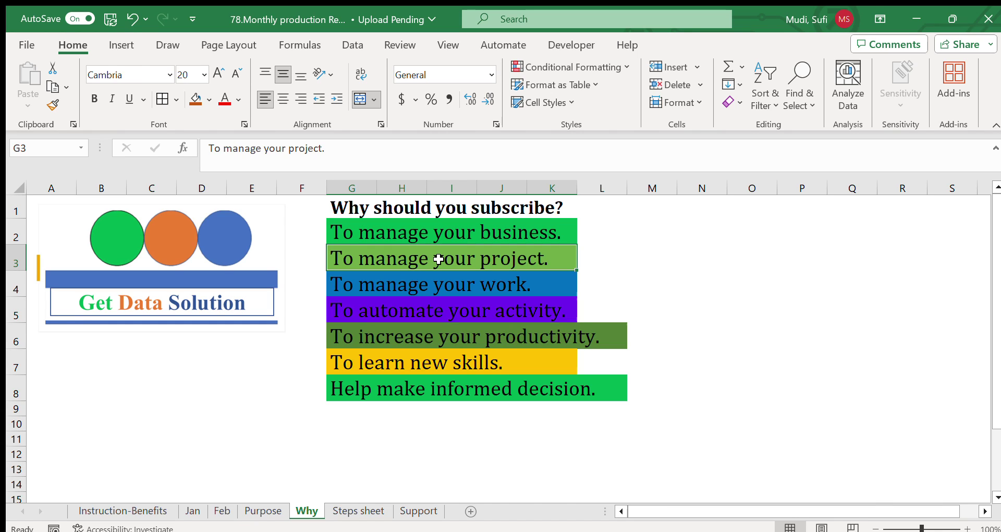
left_click(428, 303)
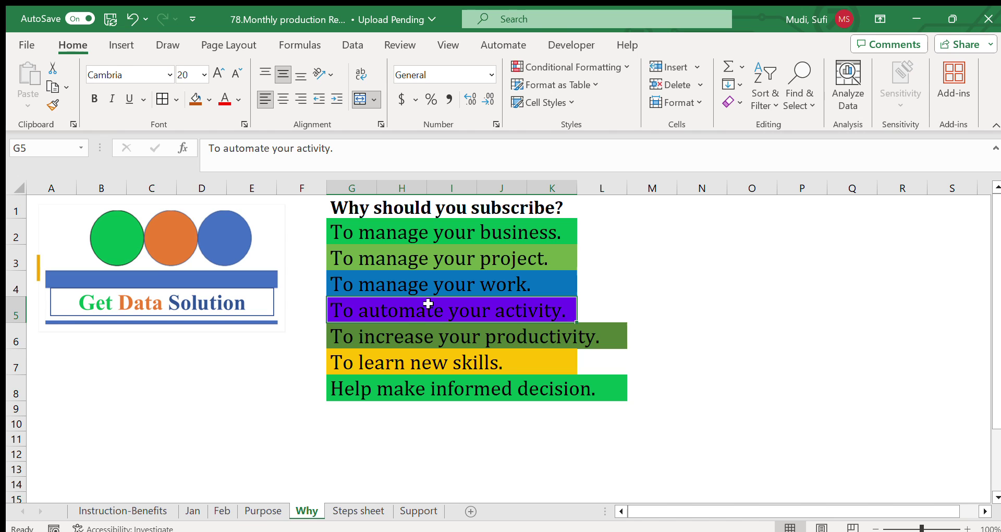
Return to the Feb sheet and change its month cell from March back to February.
left_click(222, 510)
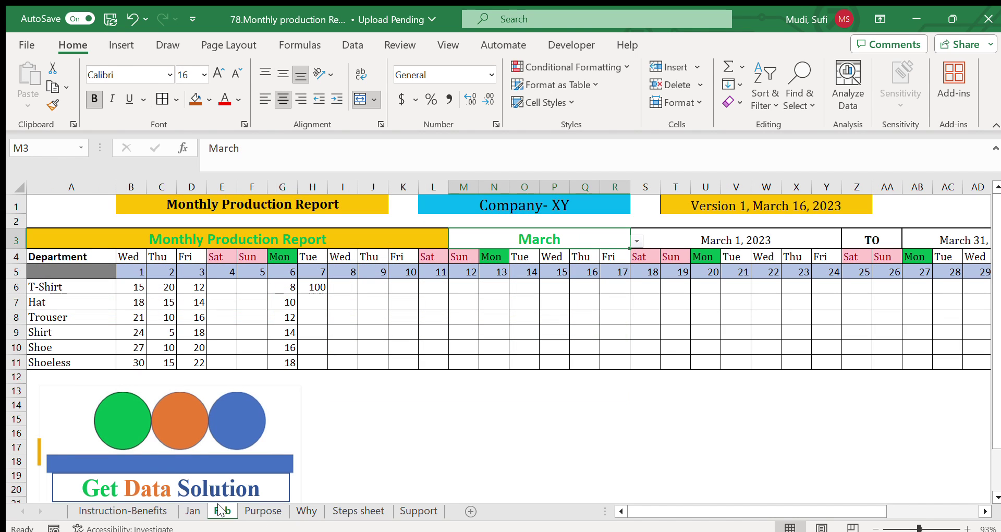
left_click(493, 420)
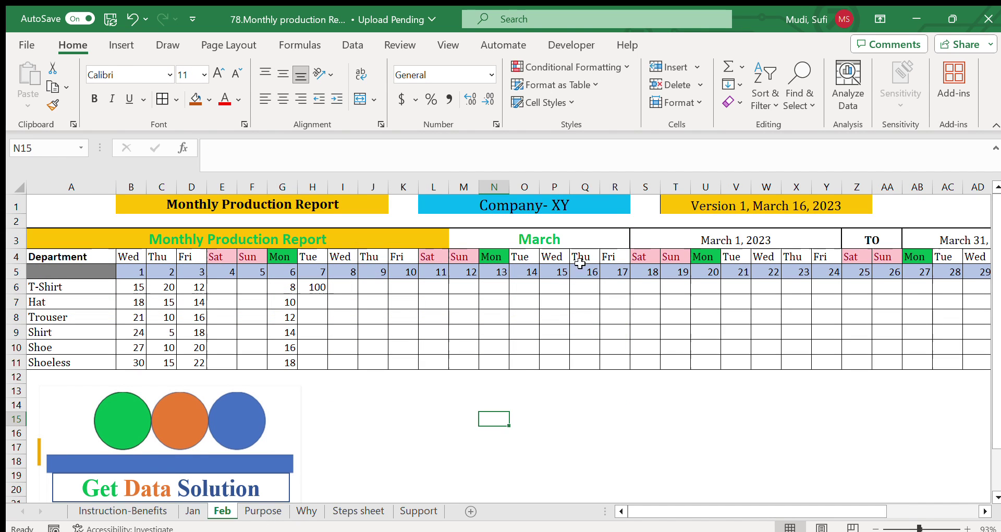
left_click(588, 238)
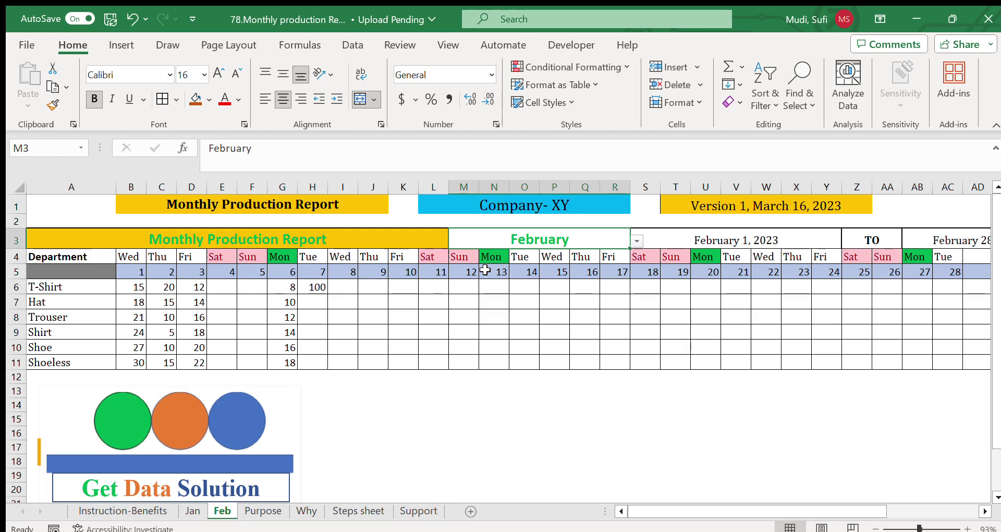
left_click(484, 388)
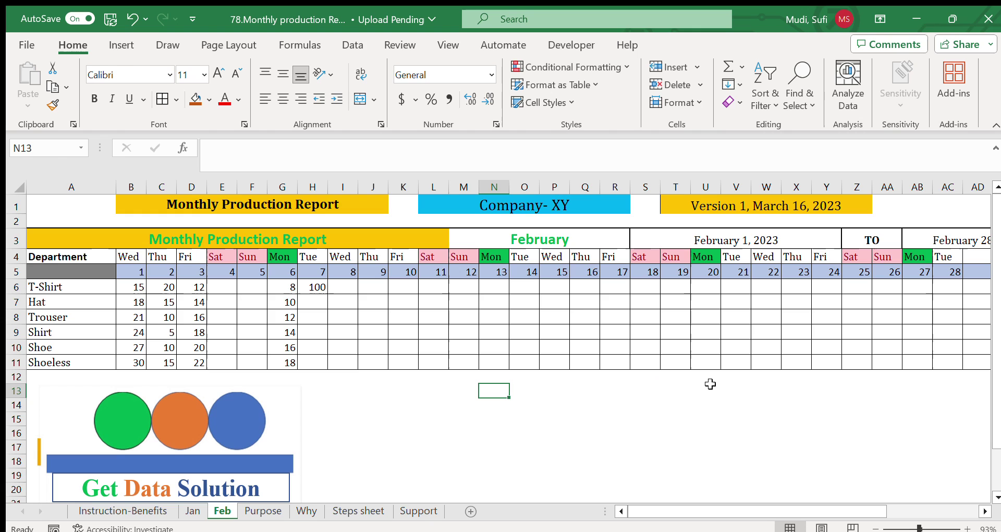
Scroll right to column AG and select the monthly Total values for all products.
scroll(995, 439, "down", 1)
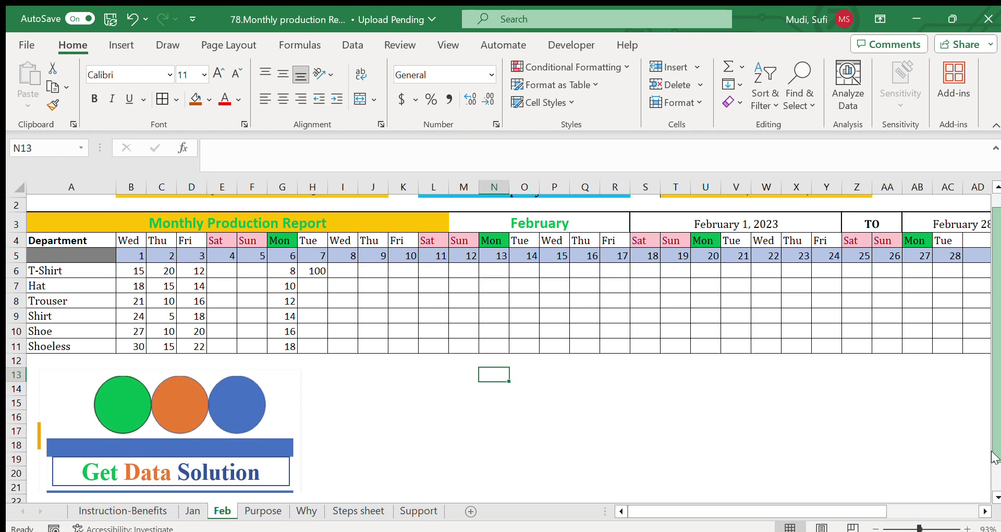
scroll(994, 432, "up", 1)
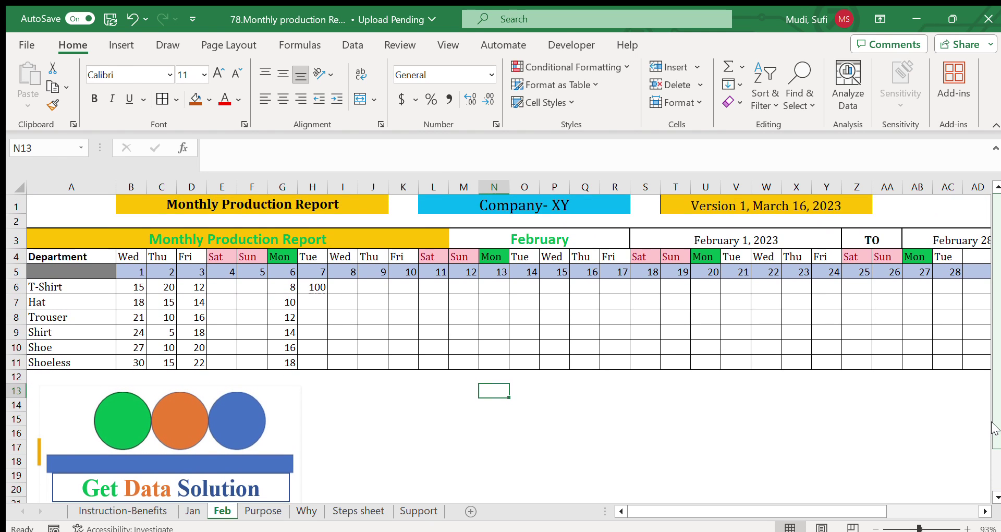
left_click(984, 511)
left_click(984, 511)
left_click(984, 511)
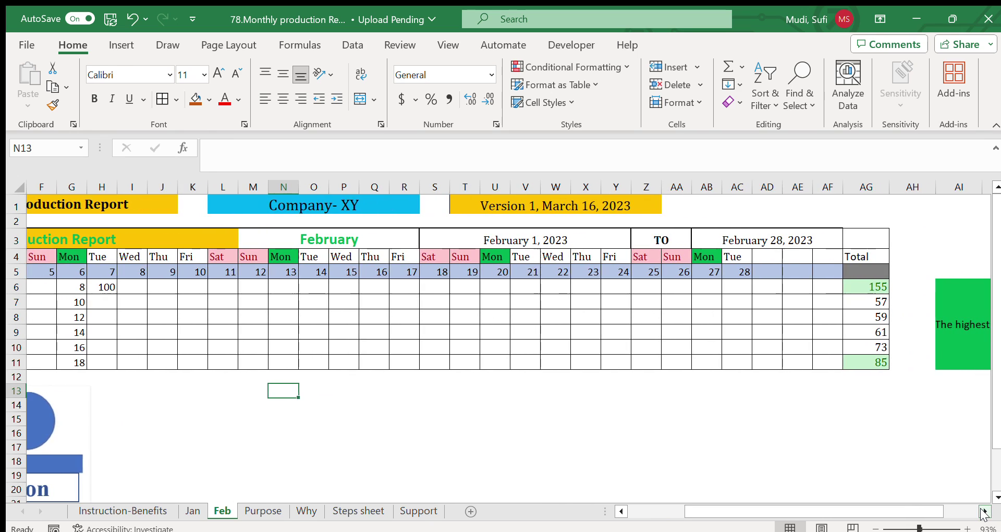
left_click(985, 511)
left_click(984, 511)
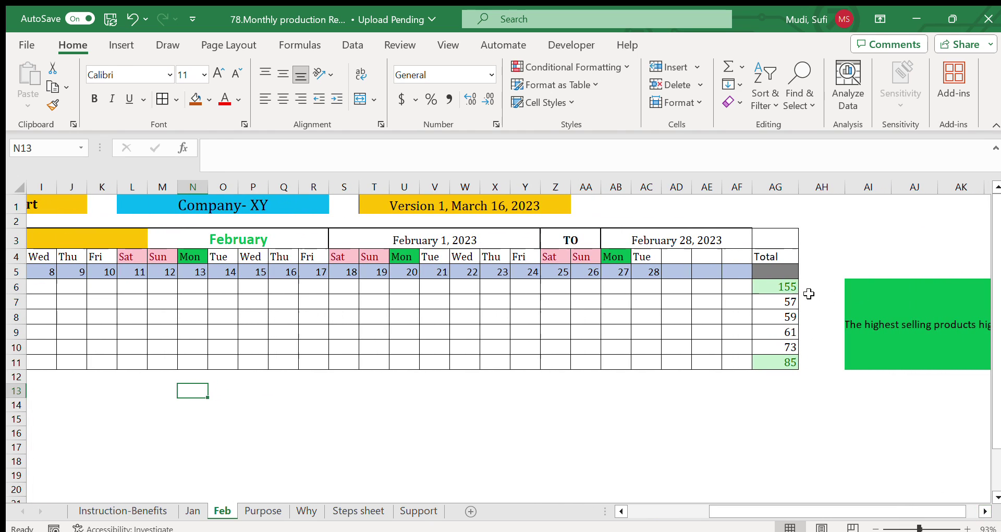
left_click_drag(780, 287, 779, 363)
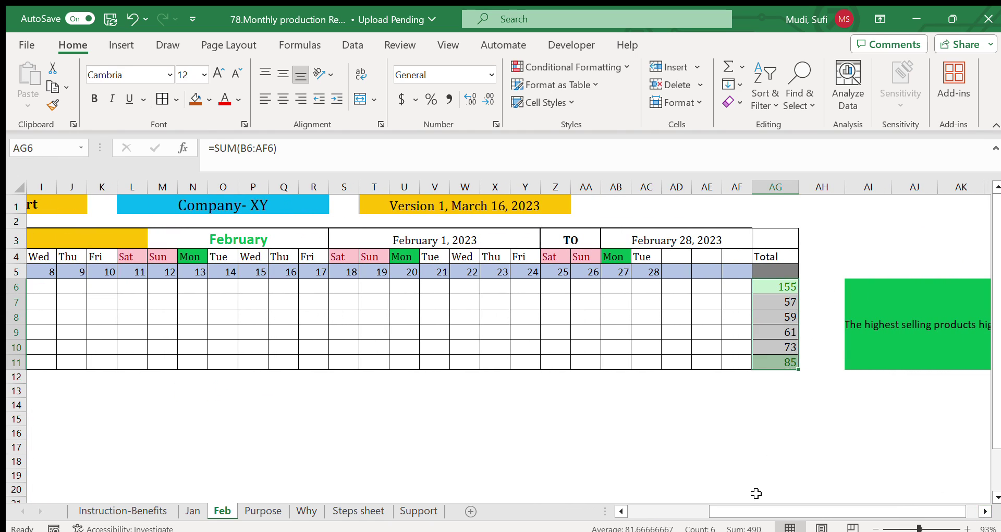
left_click_drag(717, 510, 734, 491)
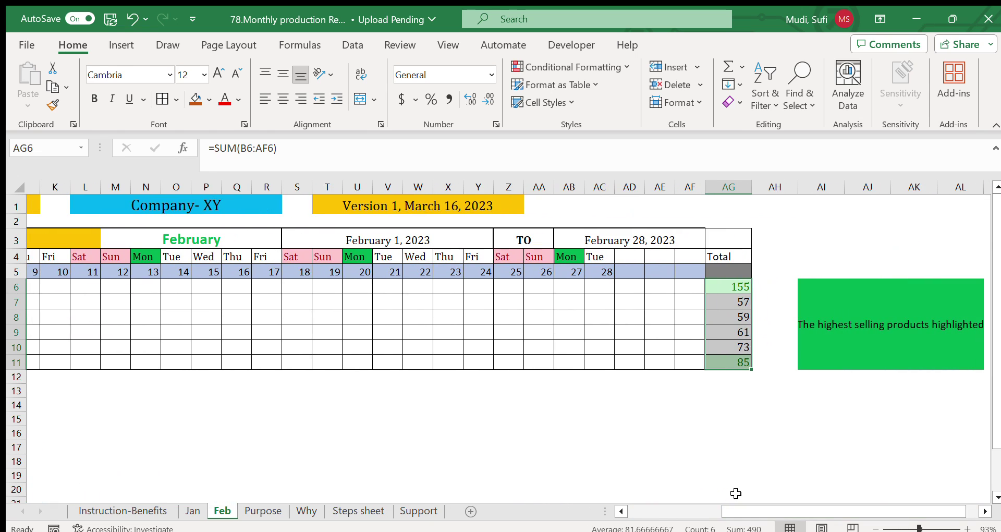
Inspect the 155 and Shoeless total formulas, the T-Shirt and Shoeless names, then go to Jan.
left_click(724, 285)
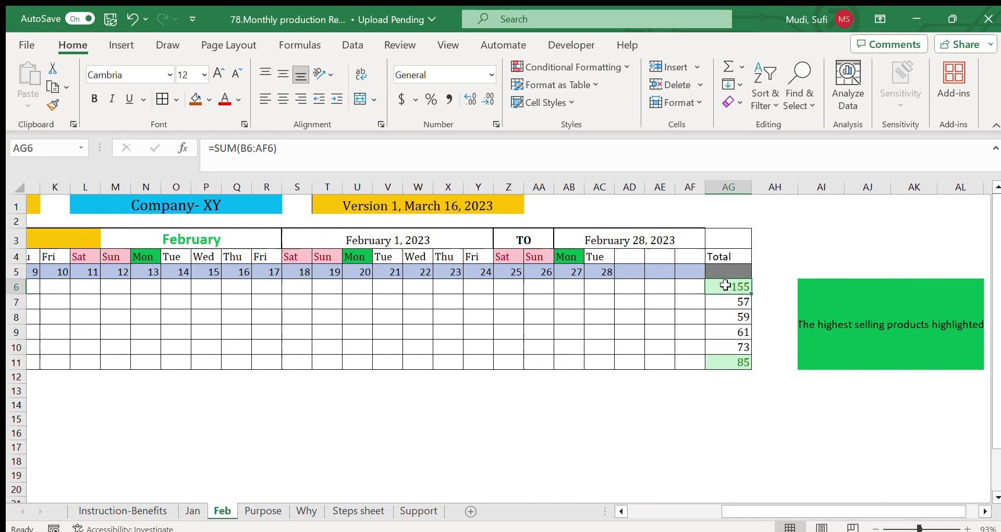
left_click(724, 362)
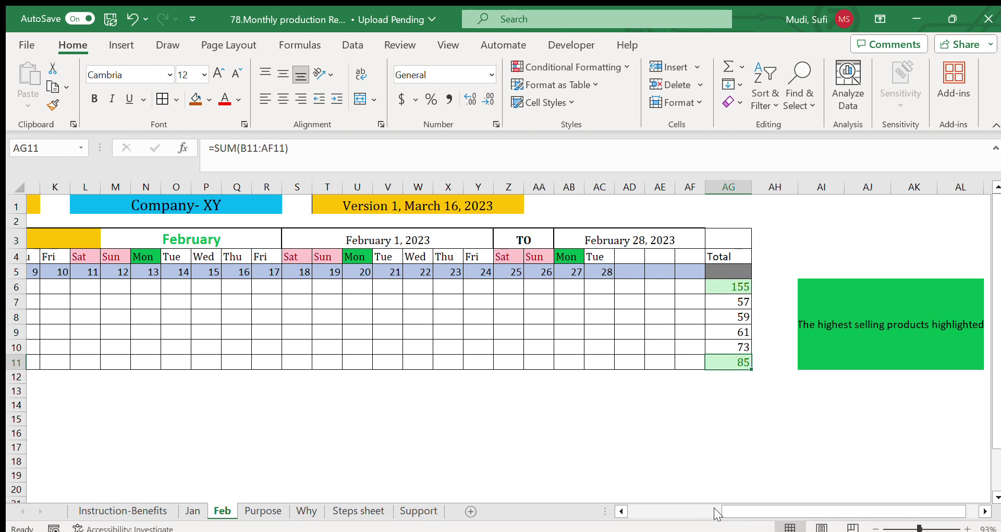
left_click_drag(722, 506, 616, 520)
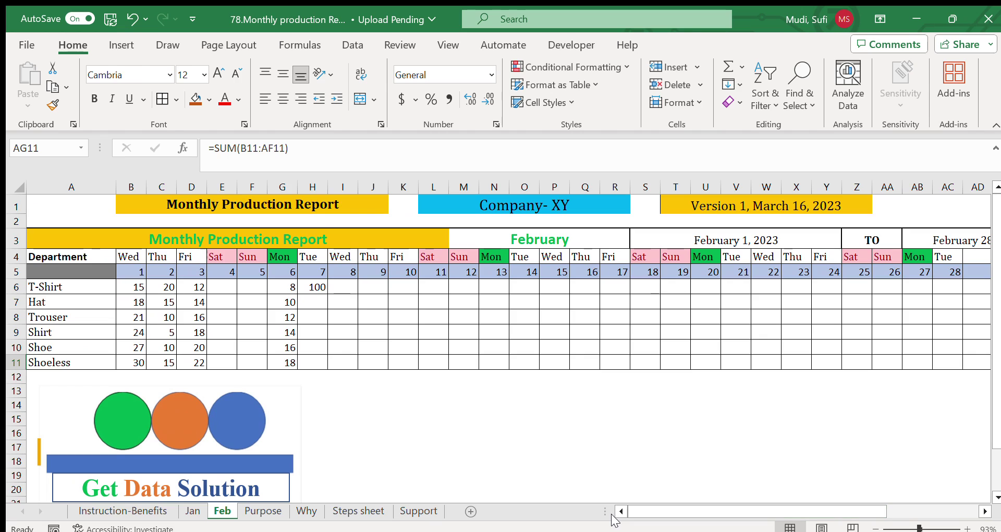
left_click(35, 287)
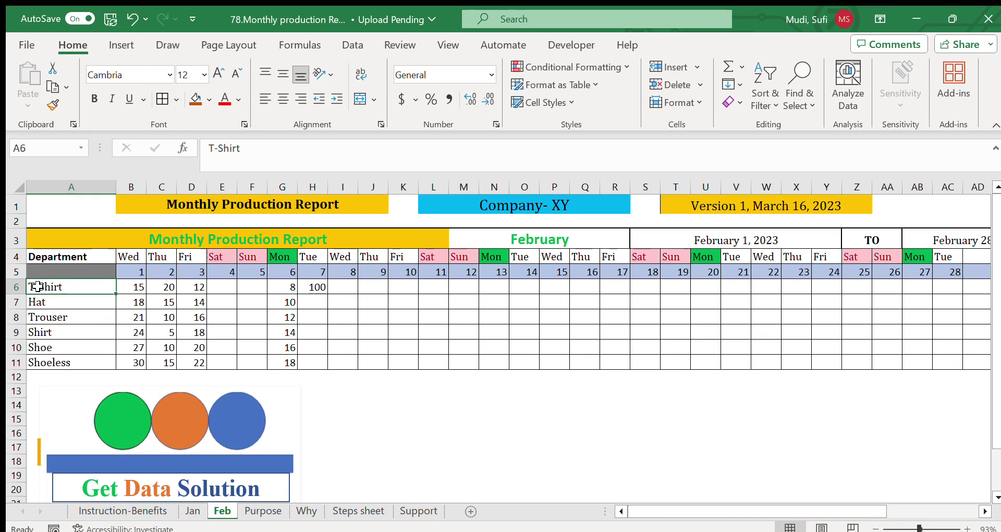
left_click(51, 364)
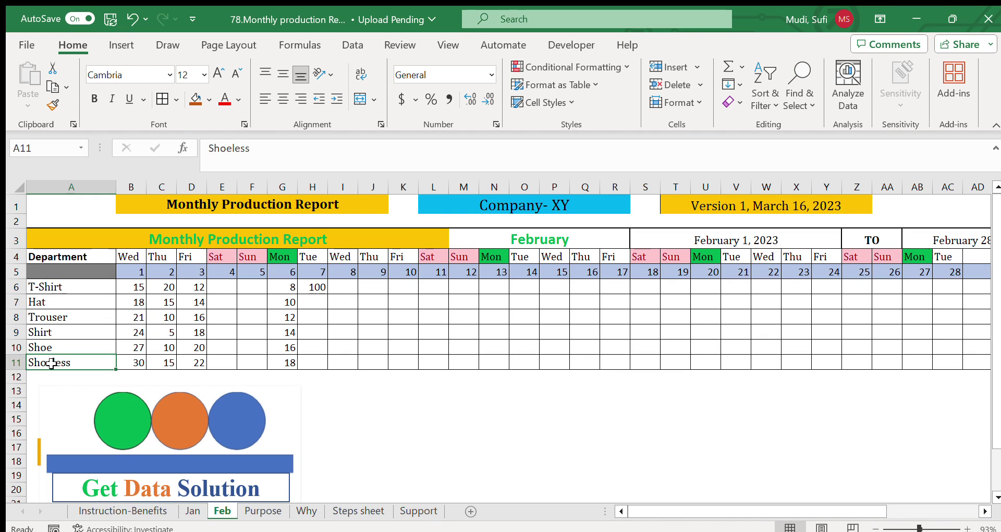
left_click(184, 511)
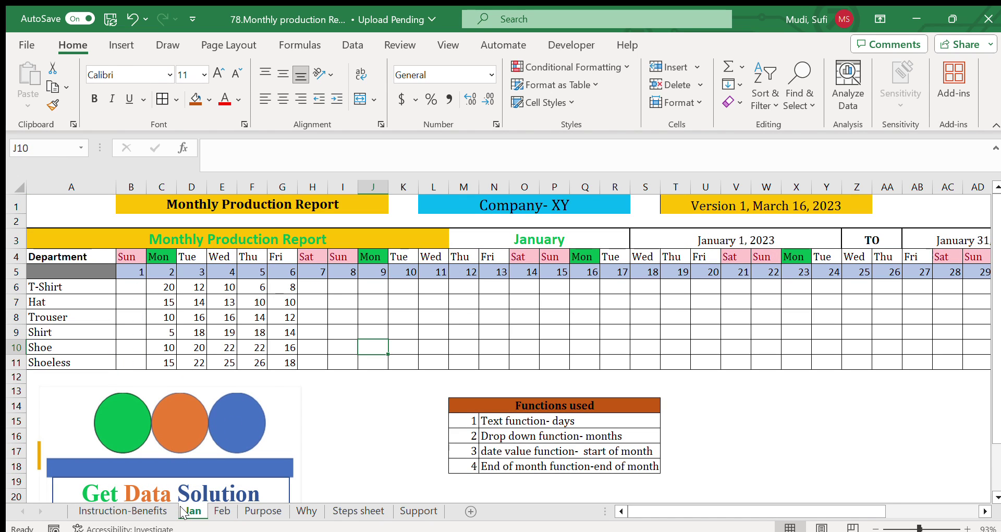
left_click(530, 240)
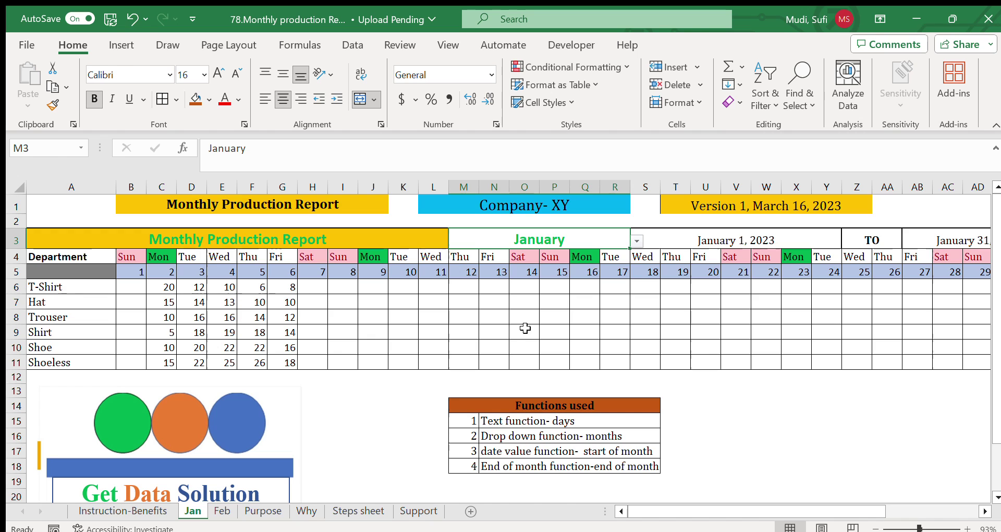
scroll(985, 505, "right", 6)
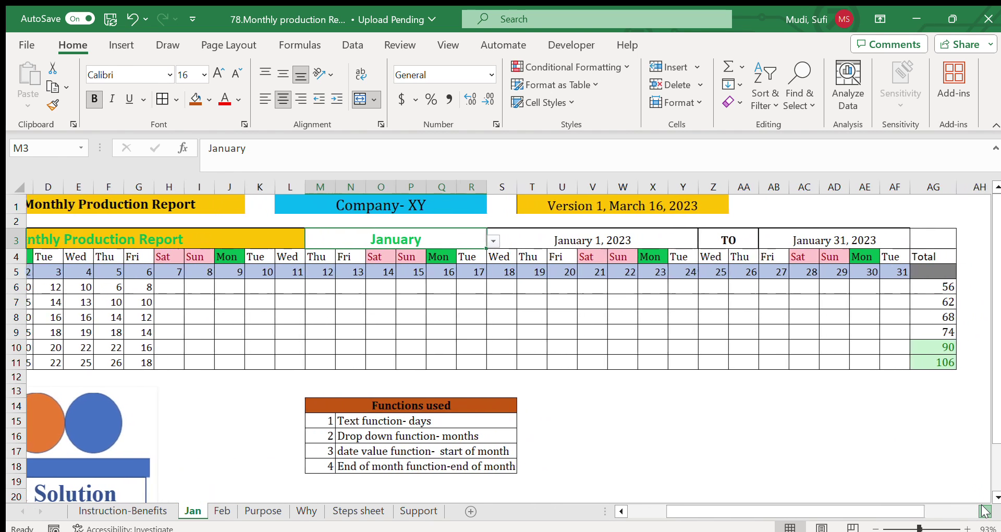
left_click_drag(842, 348, 842, 362)
left_click_drag(749, 519, 600, 526)
left_click(93, 344)
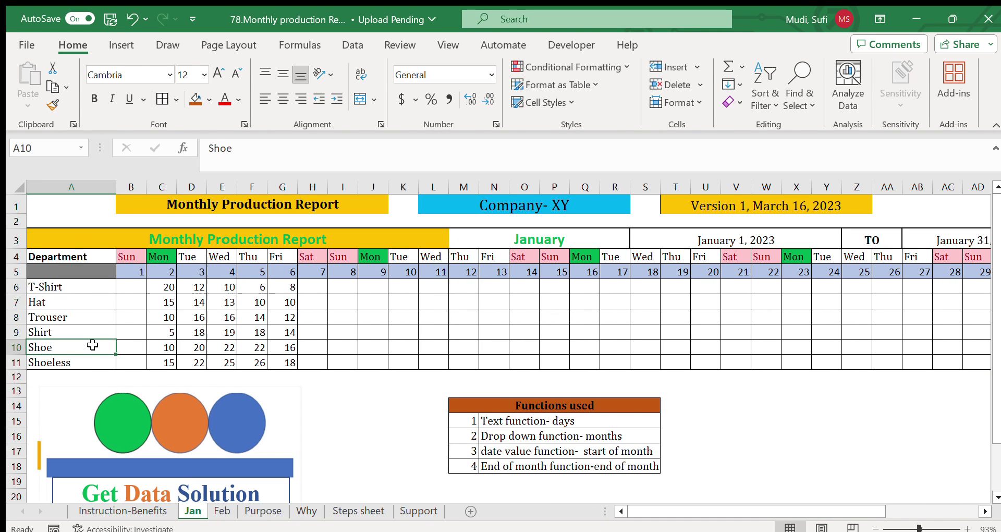
left_click(68, 363)
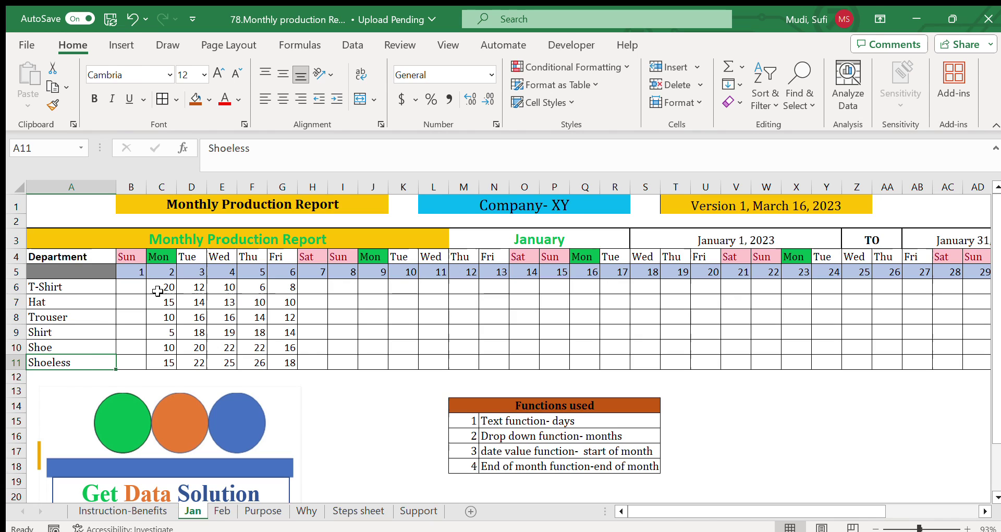
left_click_drag(160, 287, 286, 364)
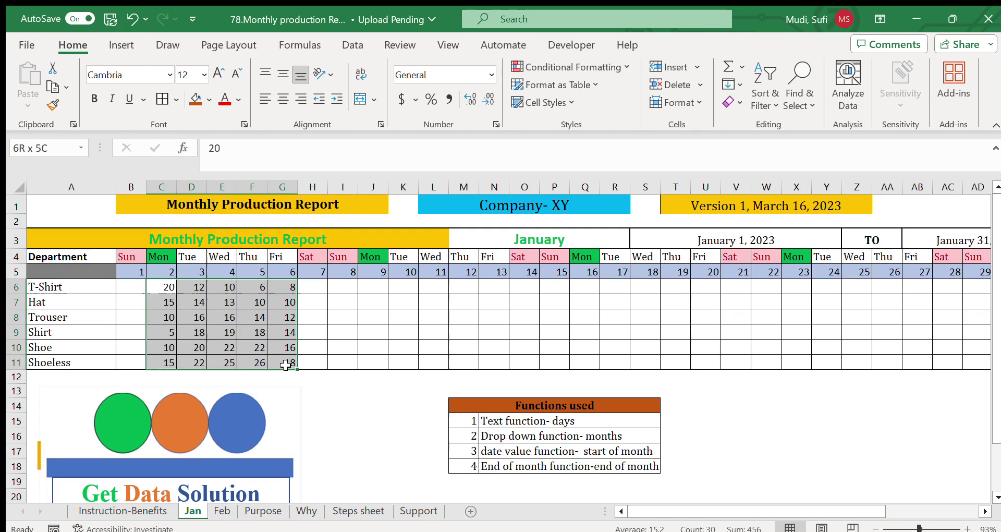
left_click_drag(286, 365, 286, 365)
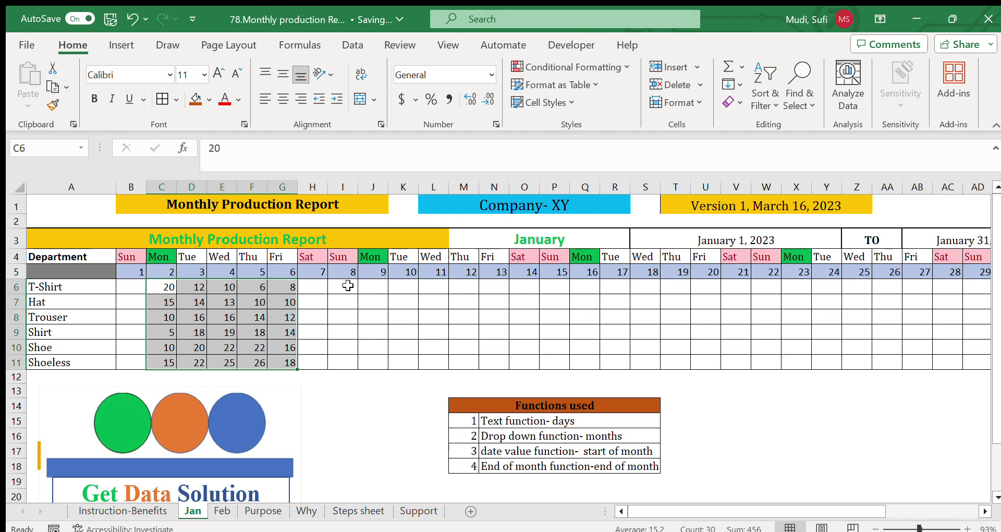
left_click_drag(366, 286, 827, 360)
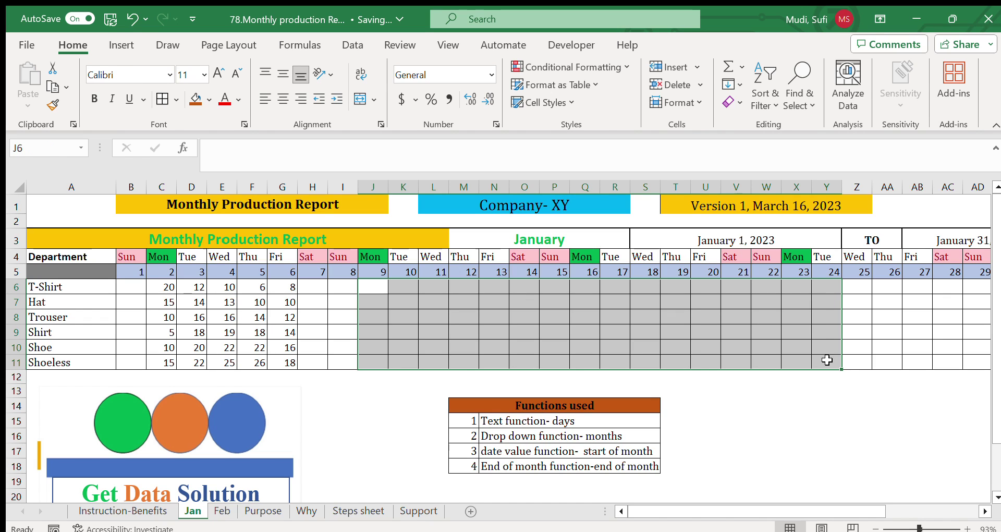
key("shift+Right")
key("shift+Right")
key("shift+Right")
key("shift+Right")
key("shift+Right")
key("shift+Right")
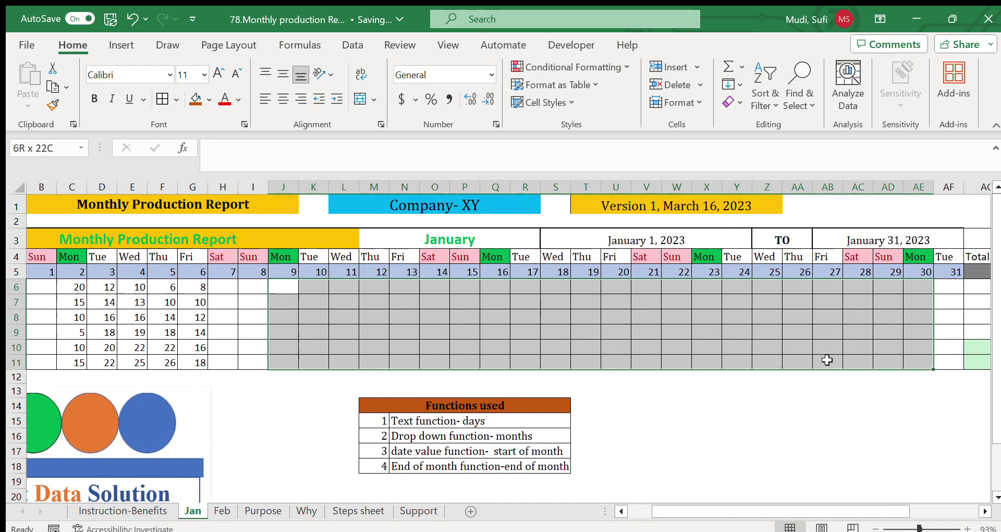
key("shift+Right")
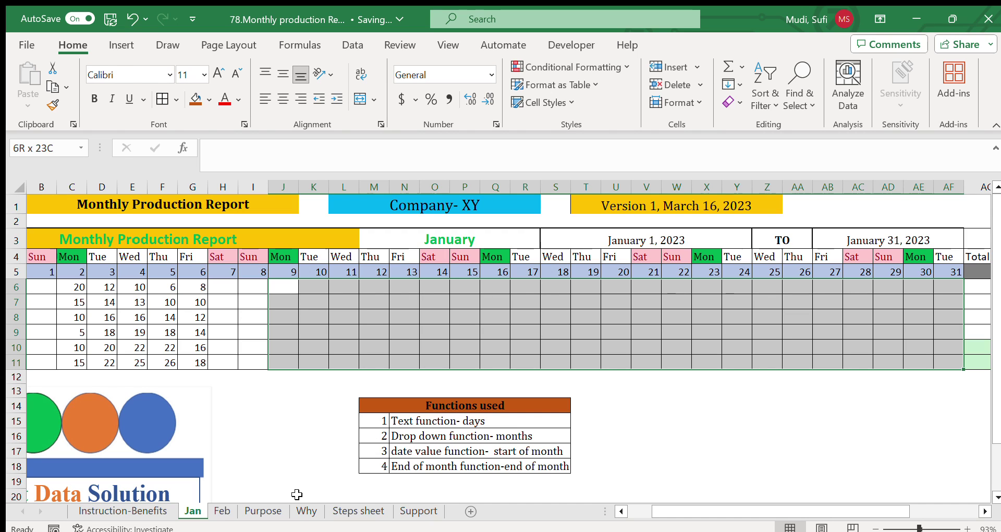
Select the Select month step on Instruction-Benefits, checking it against Jan's January month cell.
left_click(157, 510)
left_click(341, 380)
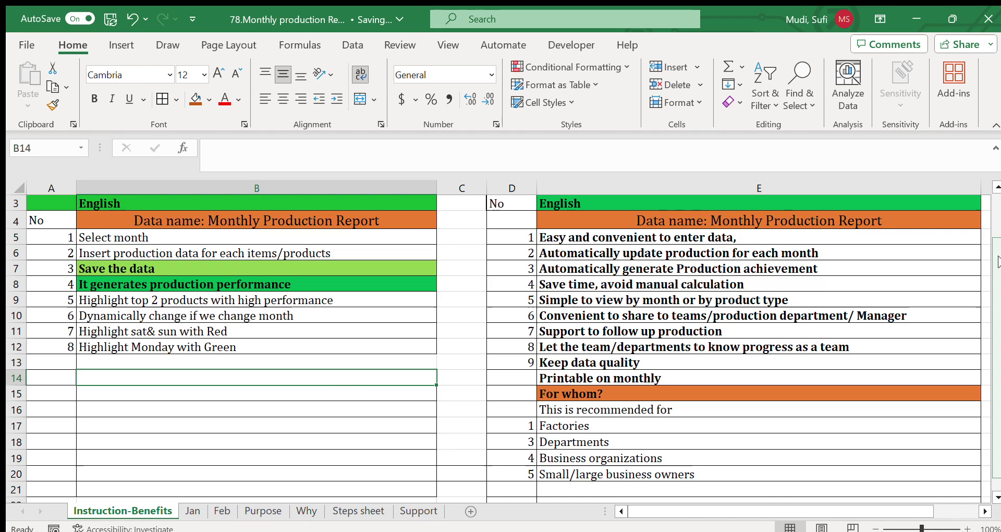
scroll(998, 259, "up", 1)
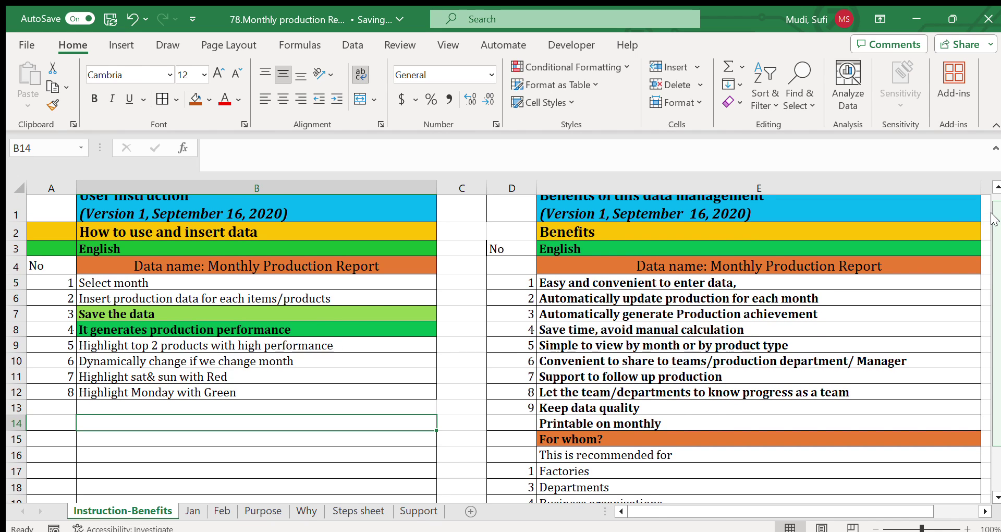
left_click(109, 285)
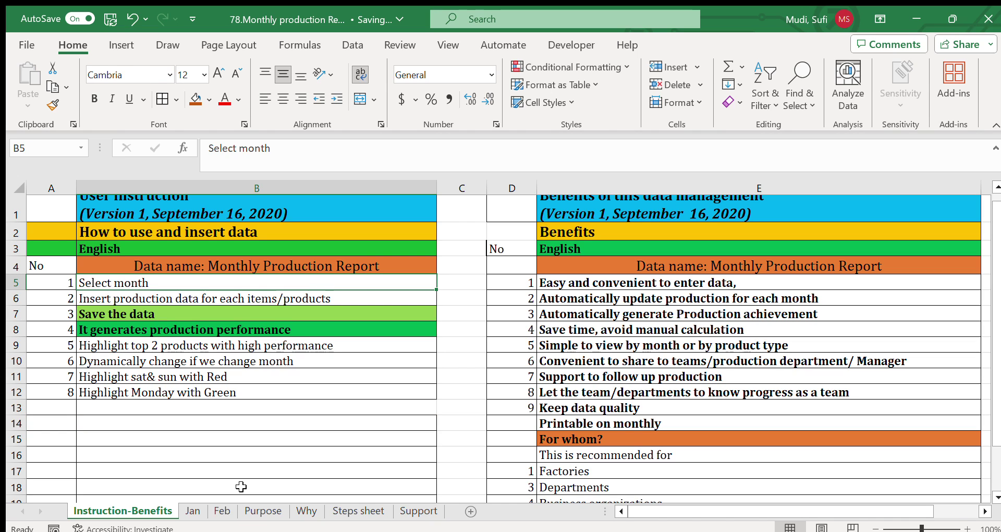
left_click(192, 512)
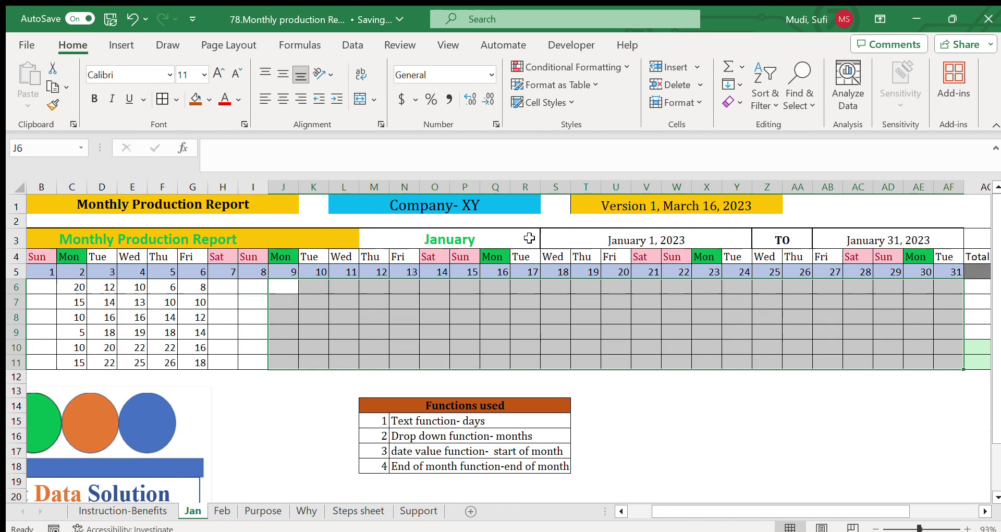
left_click(537, 239)
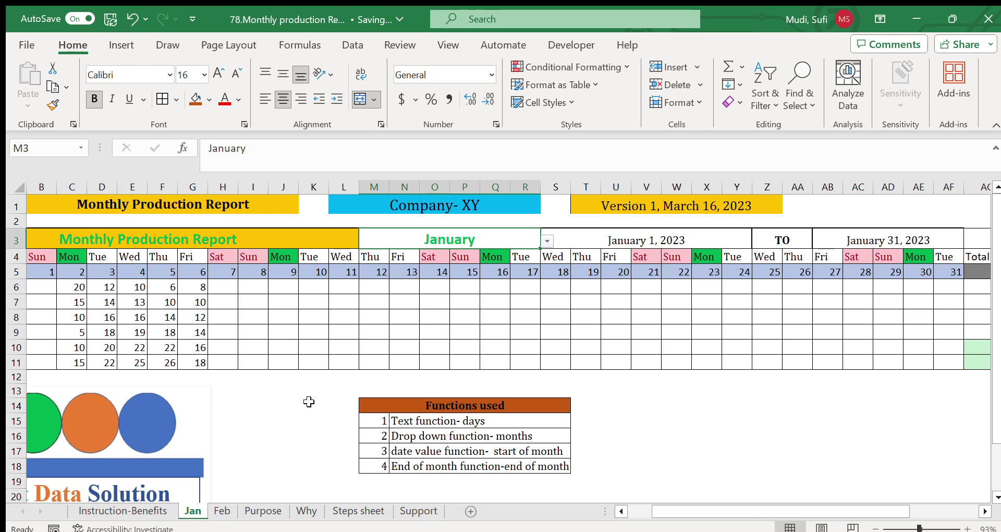
left_click(173, 514)
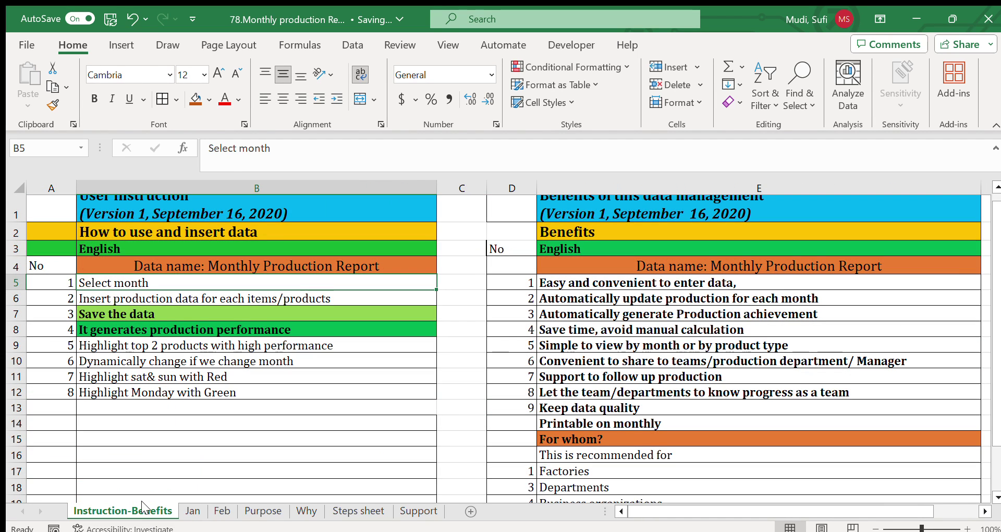
Go through the steps on inserting production data, saving, generating performance and highlighting weekends red.
left_click(123, 303)
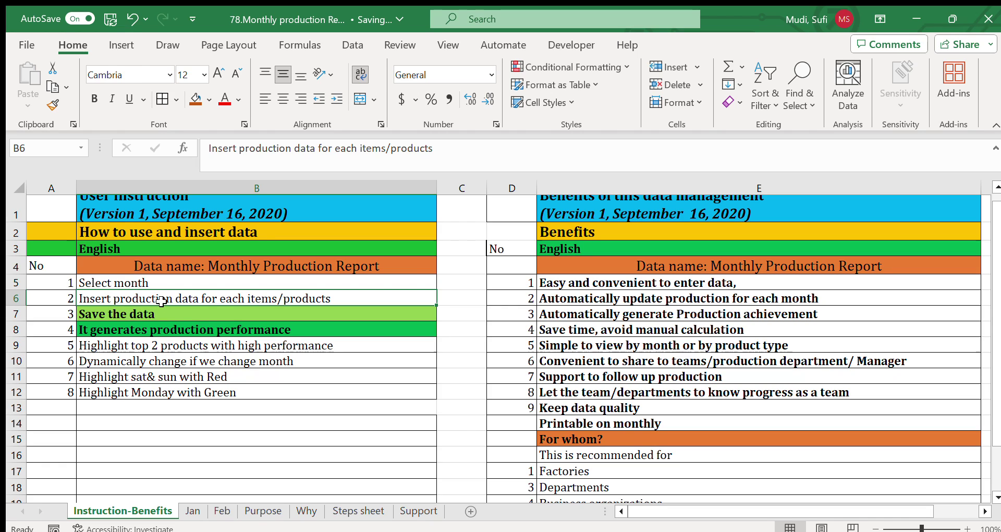
left_click(142, 312)
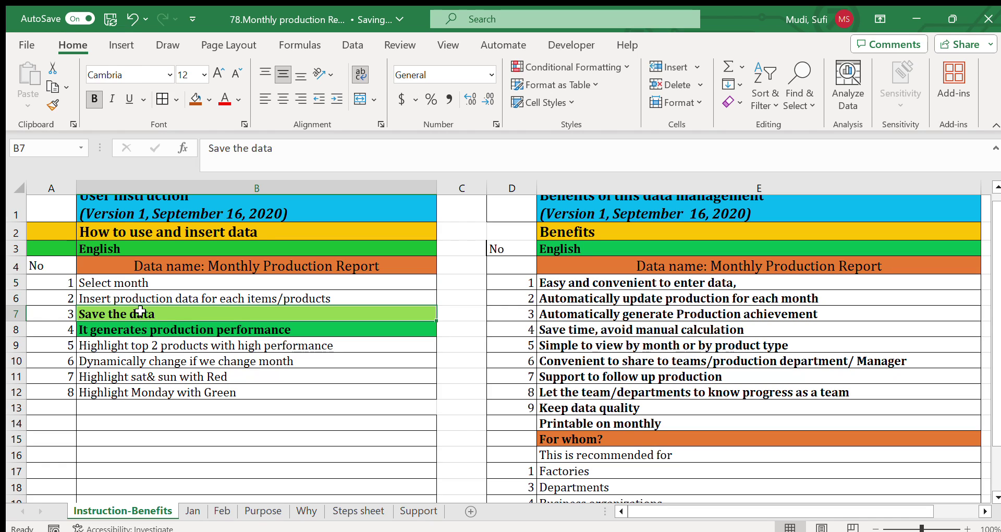
left_click(181, 329)
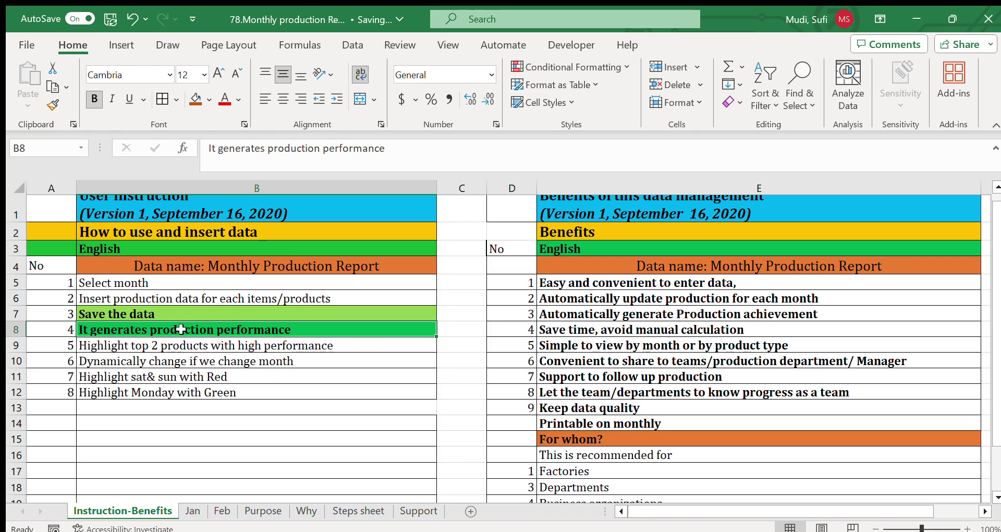
left_click(157, 375)
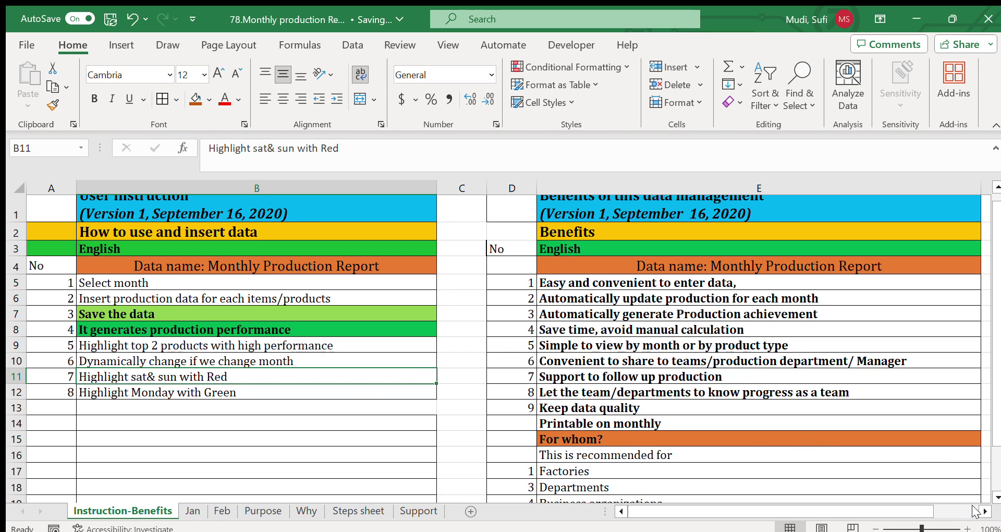
scroll(973, 509, "right", 3)
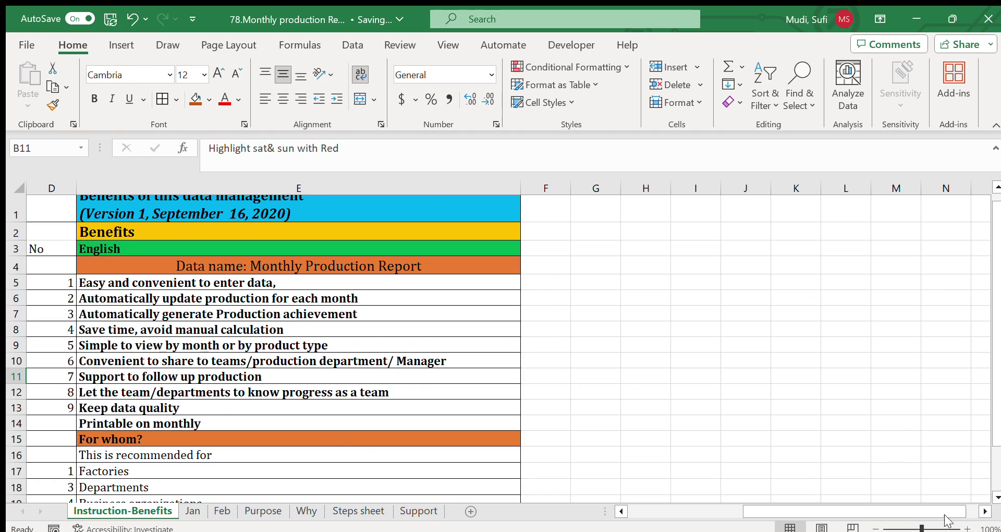
left_click_drag(162, 285, 164, 322)
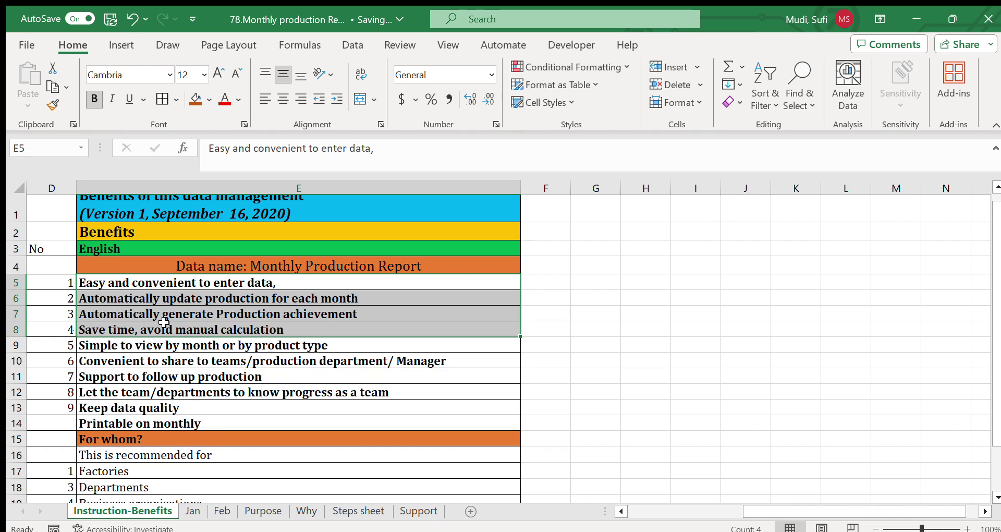
left_click(221, 314)
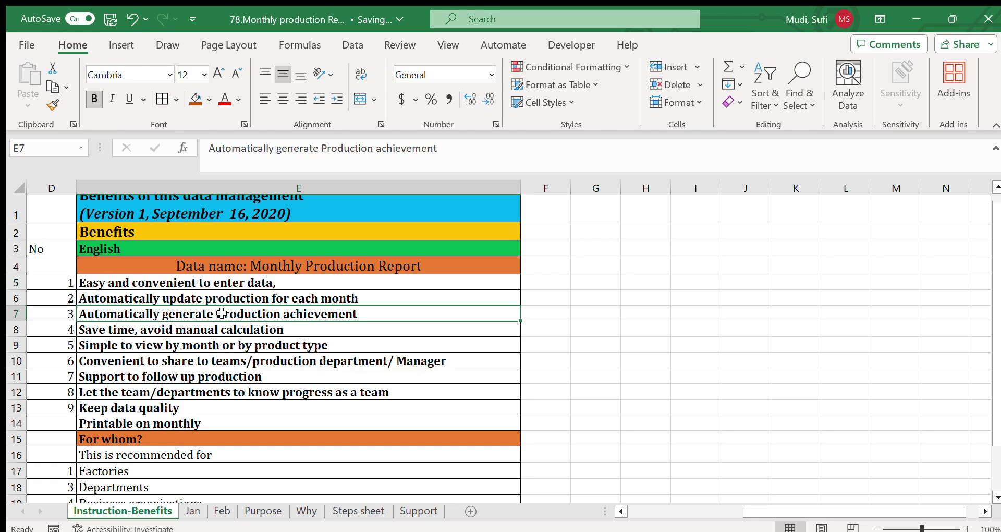
left_click(157, 330)
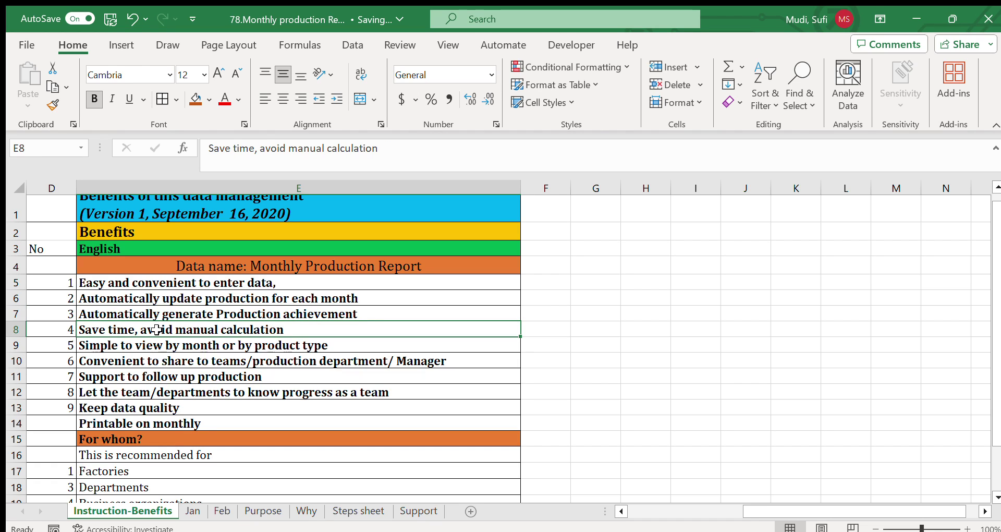
left_click(164, 409)
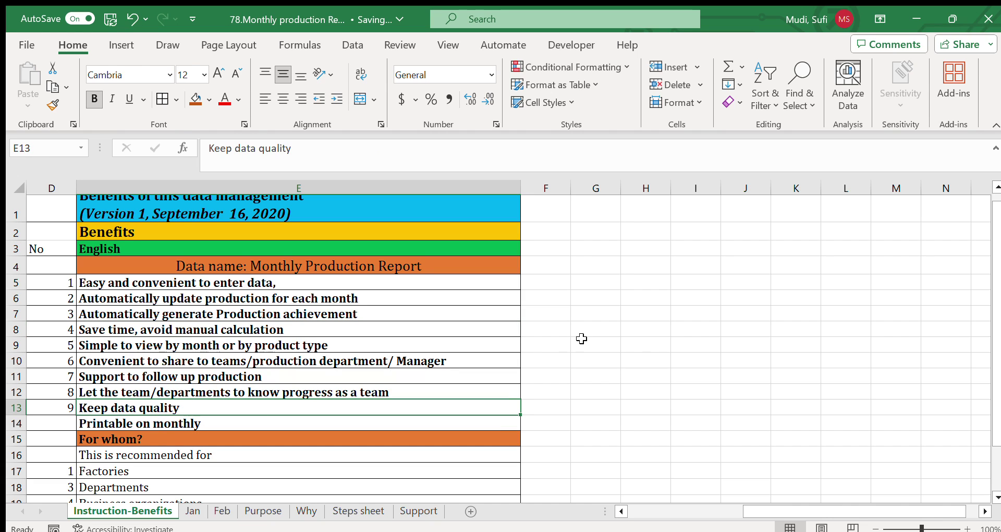
scroll(994, 261, "down", 1)
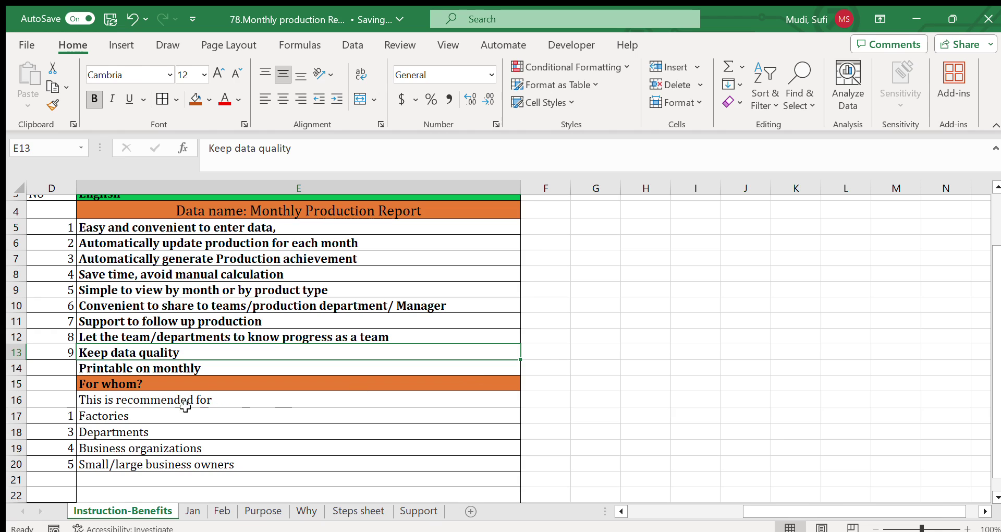
left_click(172, 414)
left_click(119, 433)
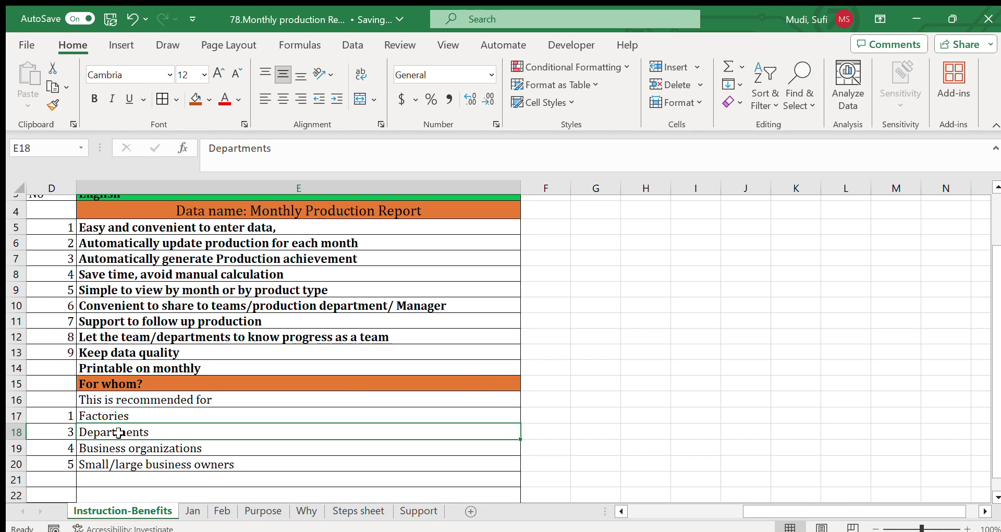
left_click(159, 449)
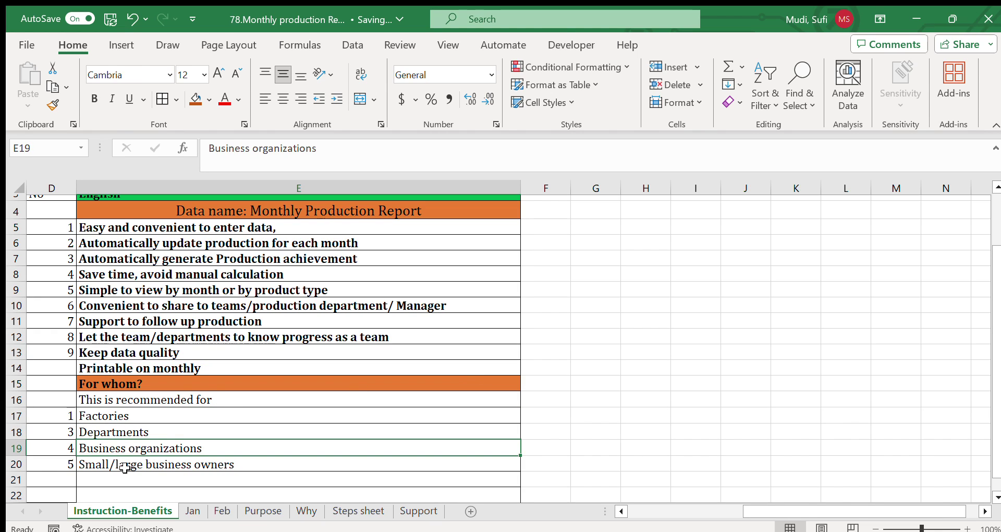
left_click(106, 465)
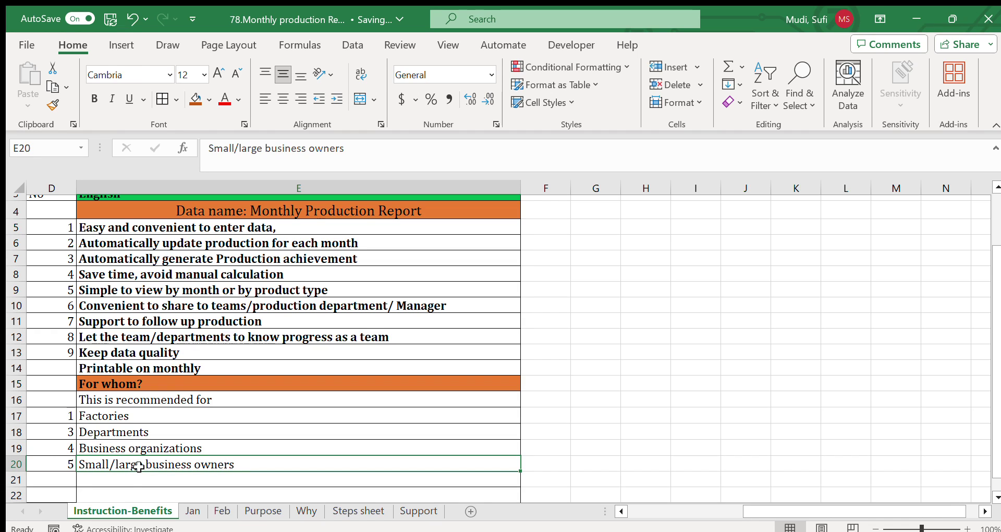
left_click(260, 509)
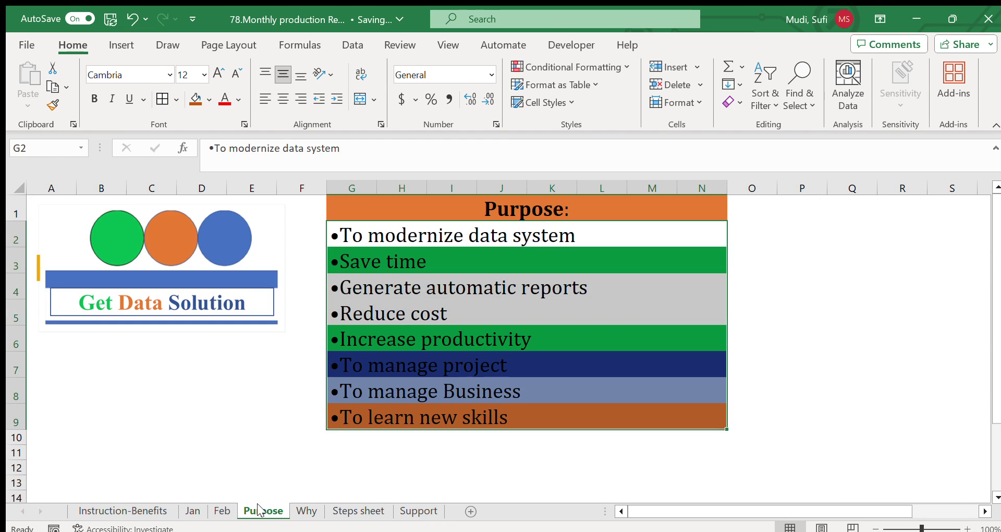
left_click(200, 386)
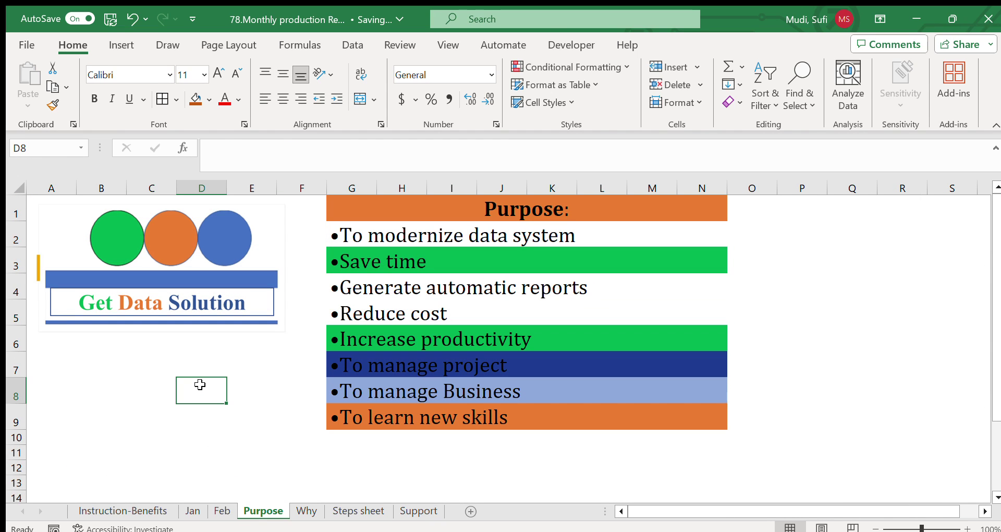
left_click(542, 463)
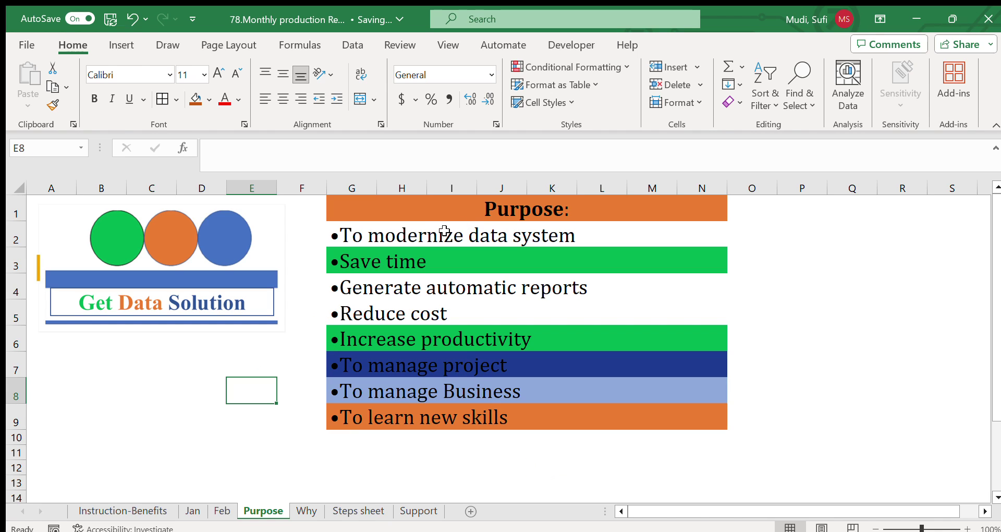
left_click(194, 508)
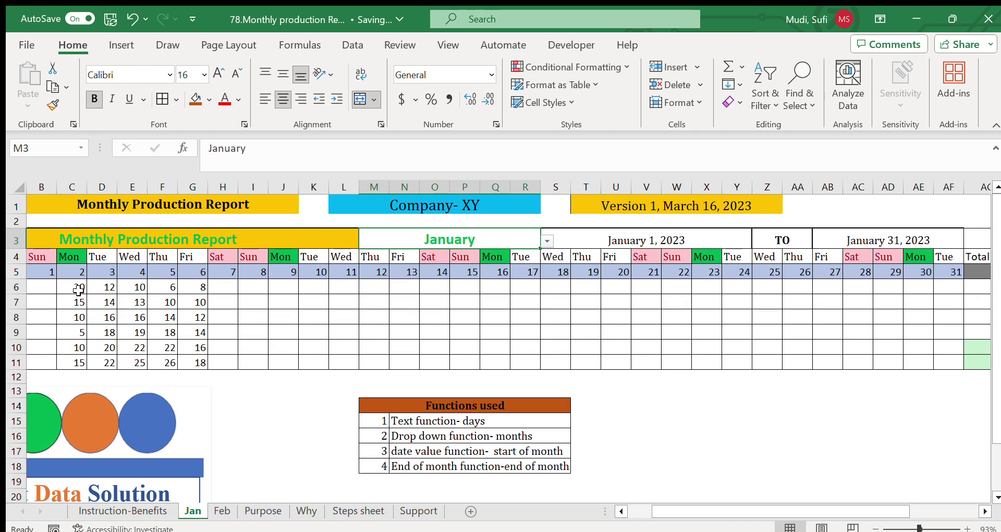
left_click(279, 286)
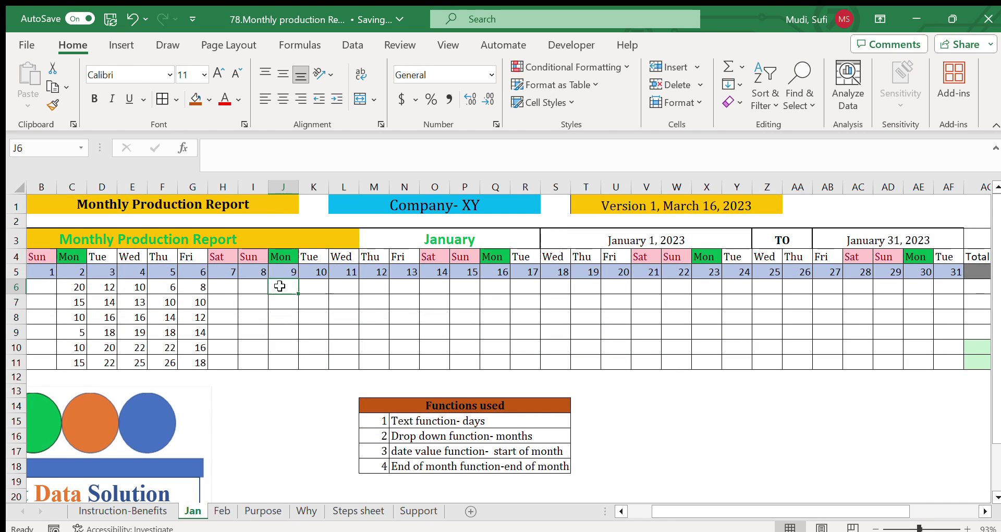
left_click(448, 237)
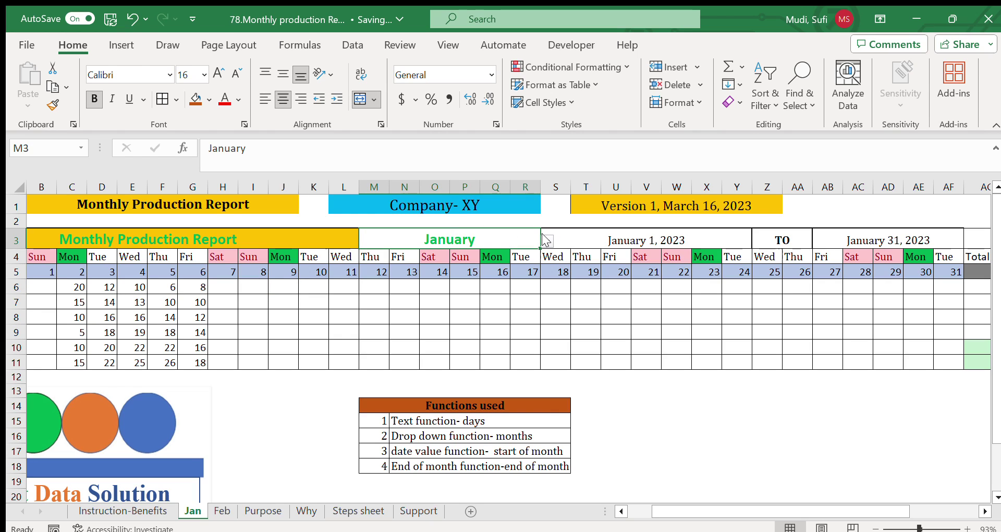
left_click(345, 269)
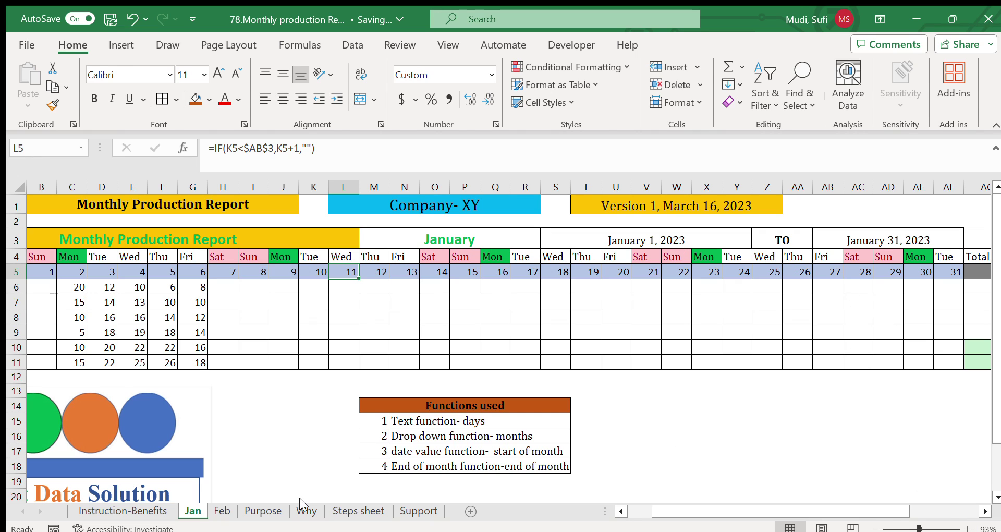
left_click(263, 510)
Select the Purpose lines To modernize data system, Save time, Generate automatic reports and Reduce cost.
left_click(163, 393)
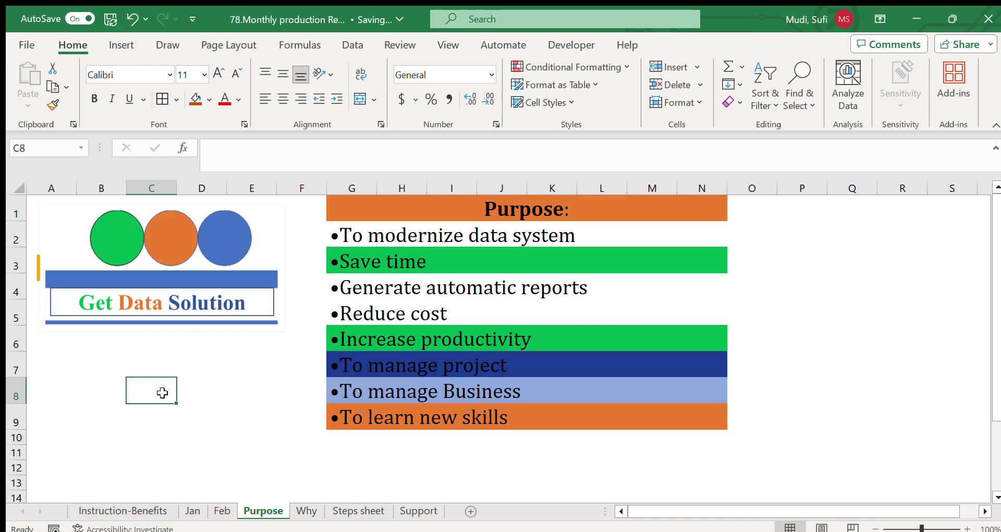
left_click(373, 235)
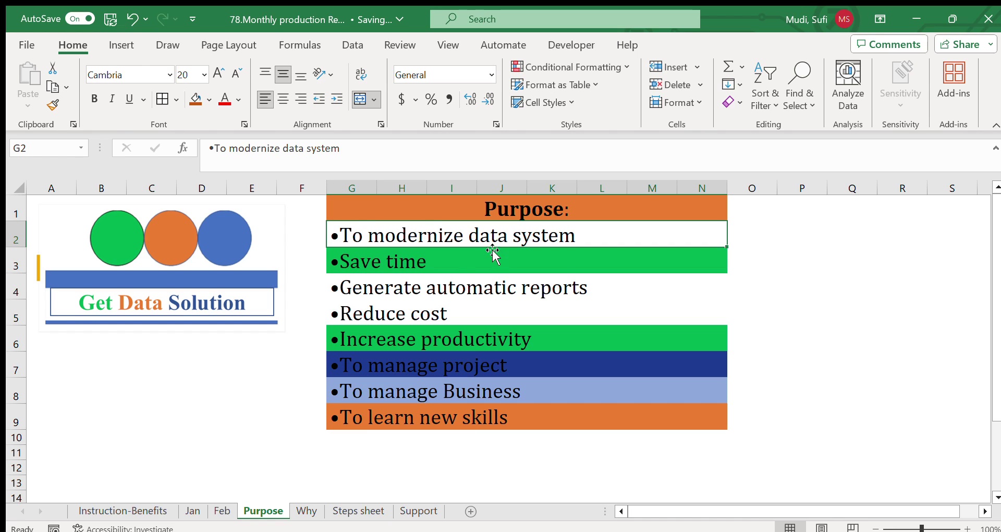
left_click(454, 257)
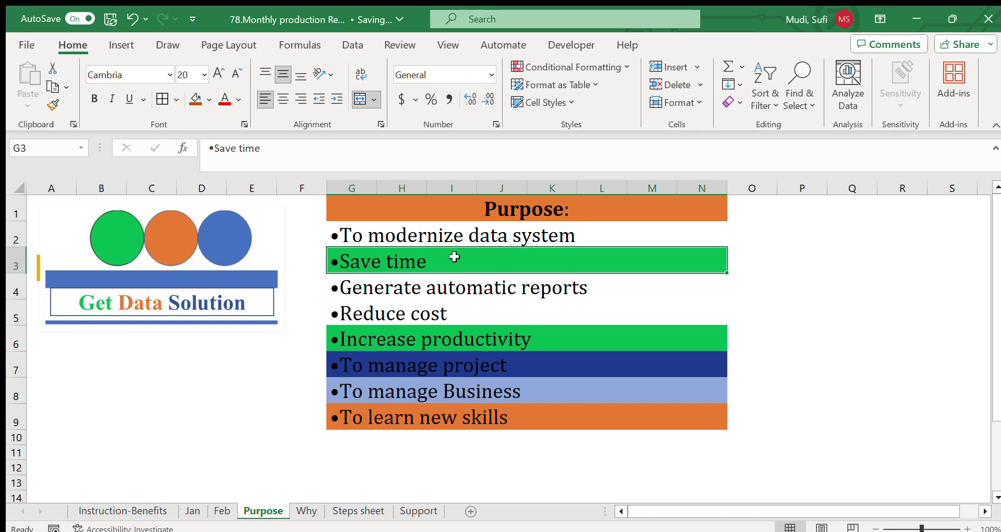
left_click(380, 291)
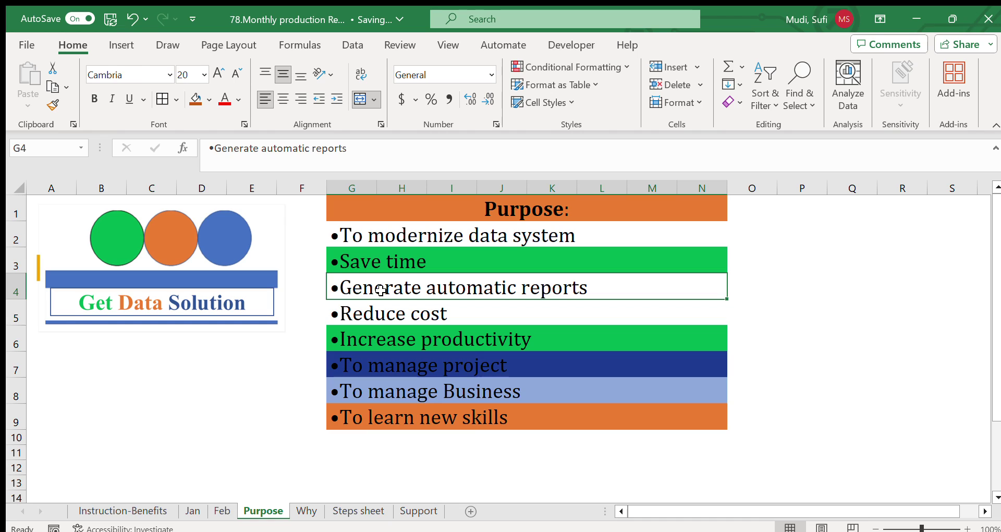
left_click(417, 311)
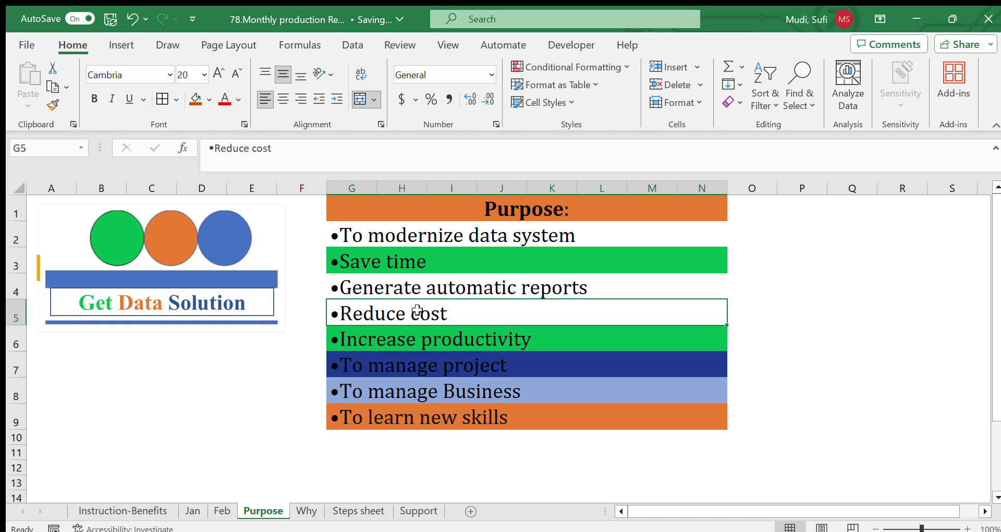
Revisit Reduce cost, then select Increase productivity, To manage Business and To learn new skills.
left_click(281, 354)
left_click(399, 316)
left_click(740, 304)
left_click(603, 313)
left_click(491, 344)
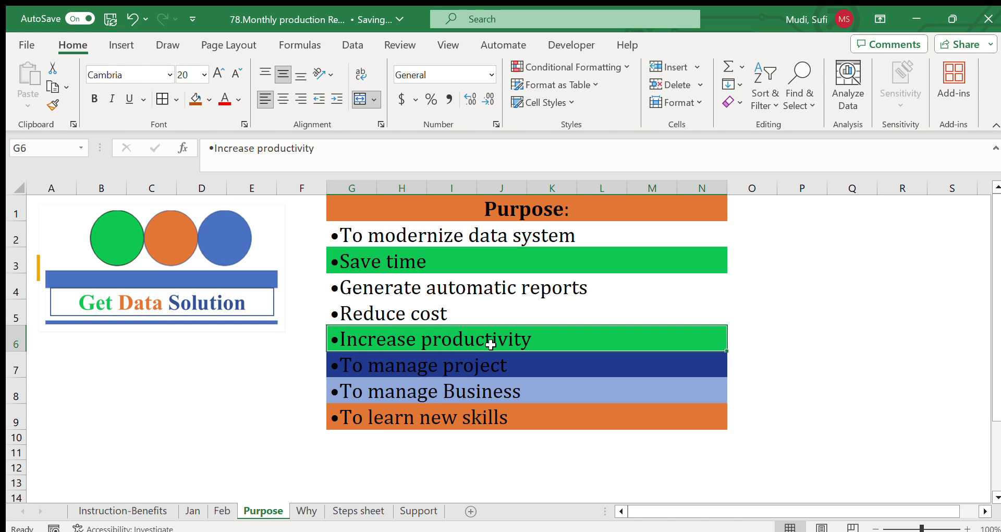
left_click(432, 390)
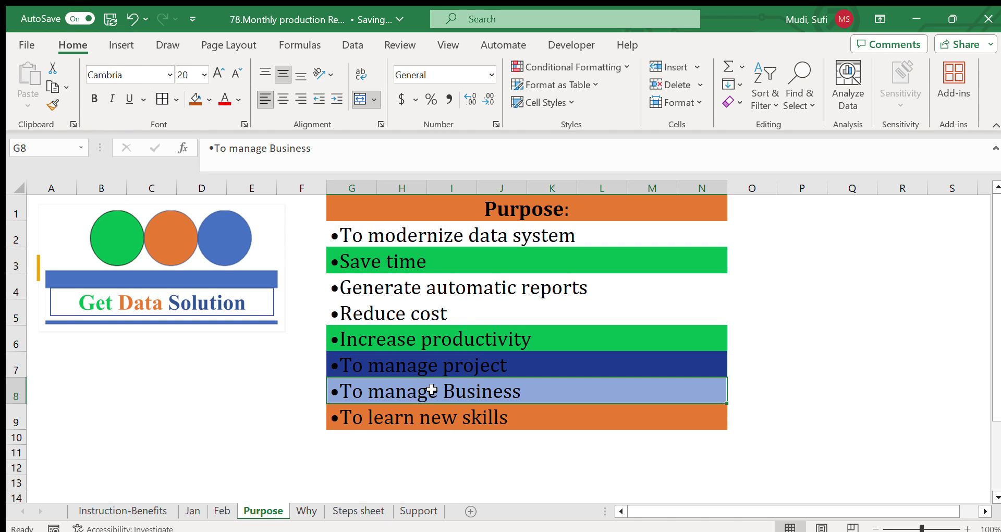
left_click(470, 417)
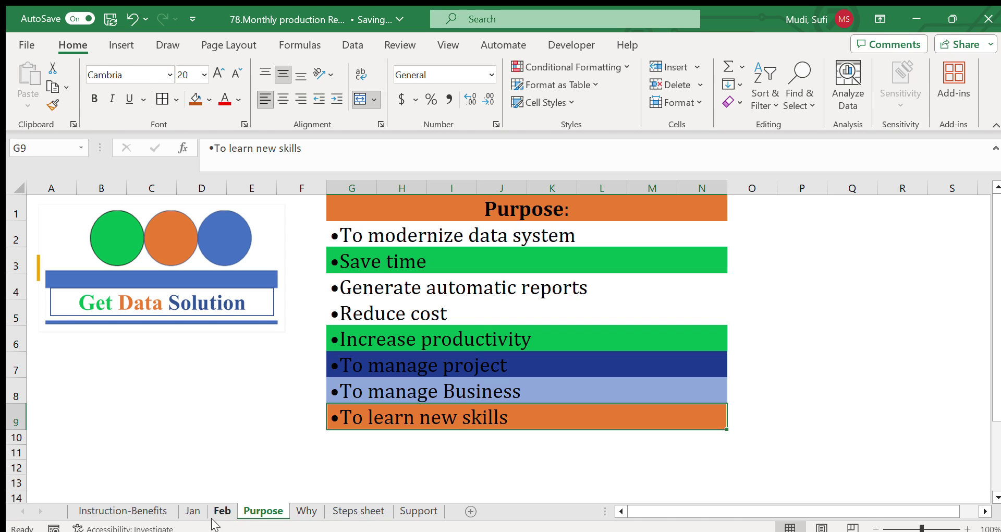
On the Jan sheet, select the Functions used entries N15:S18, then deselect them.
left_click(192, 511)
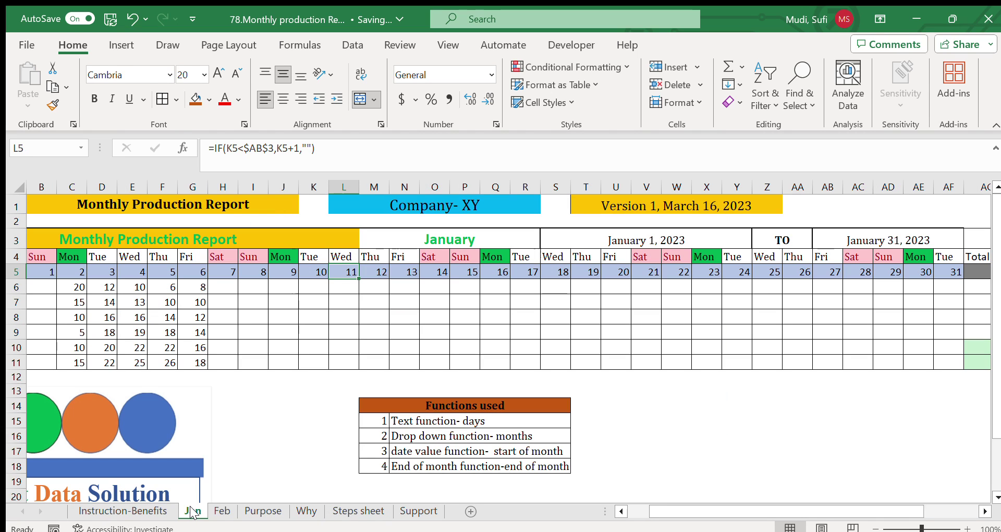
left_click_drag(409, 420, 412, 463)
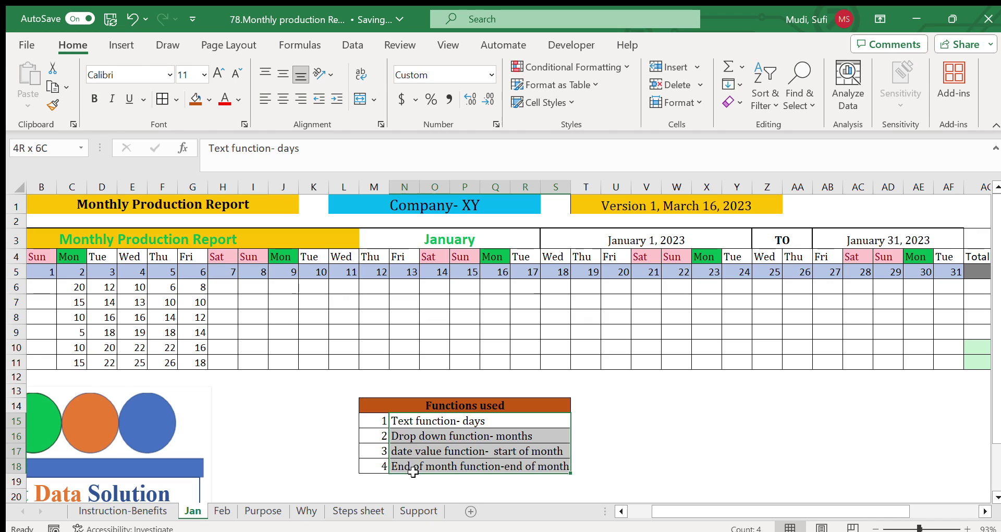
left_click_drag(413, 472, 414, 474)
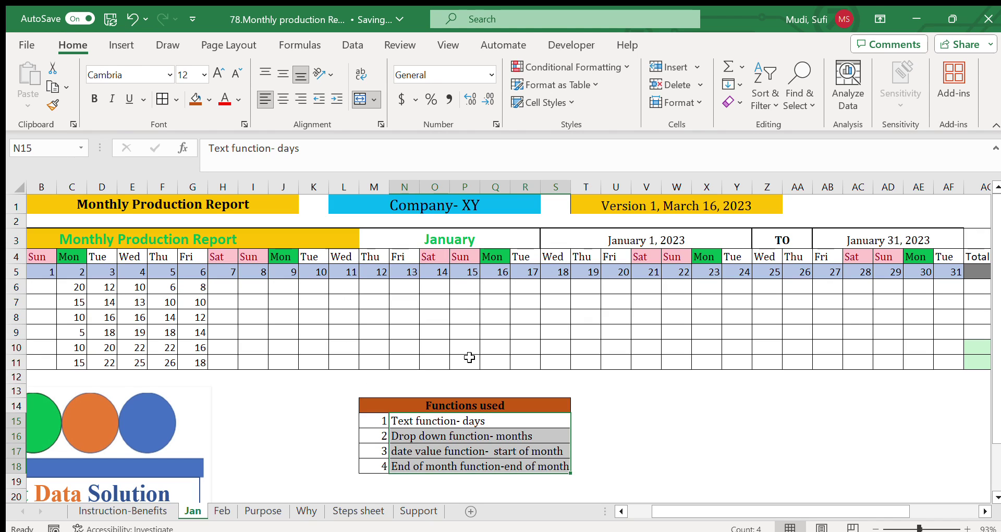
left_click(659, 411)
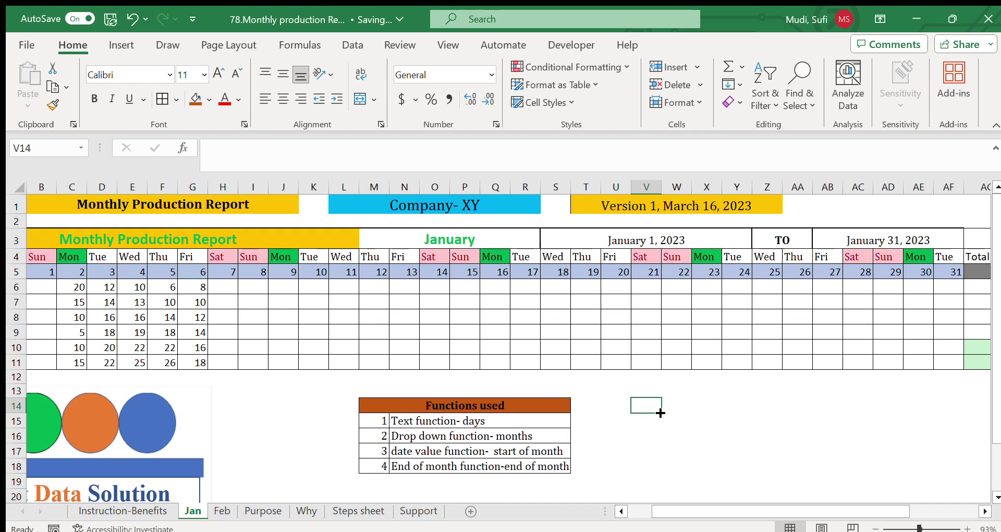
left_click(256, 510)
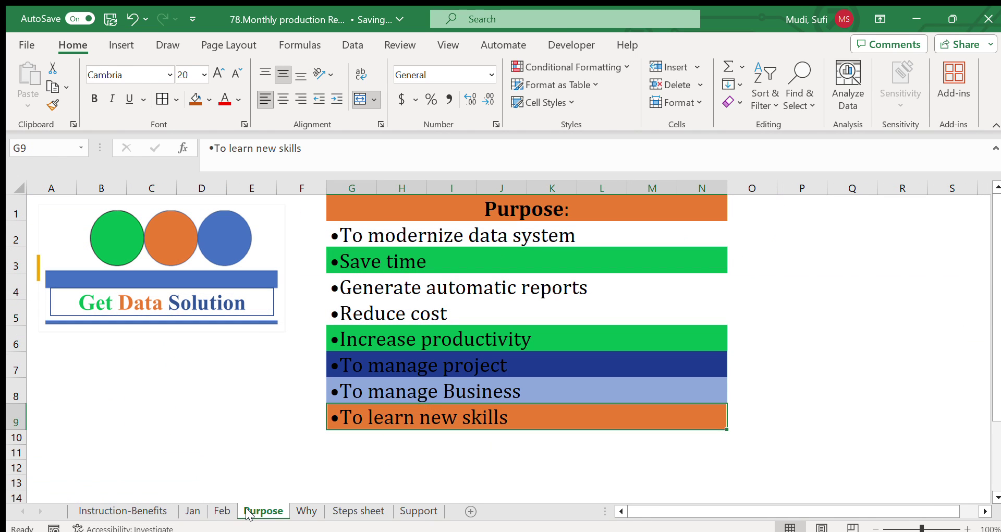
left_click(238, 423)
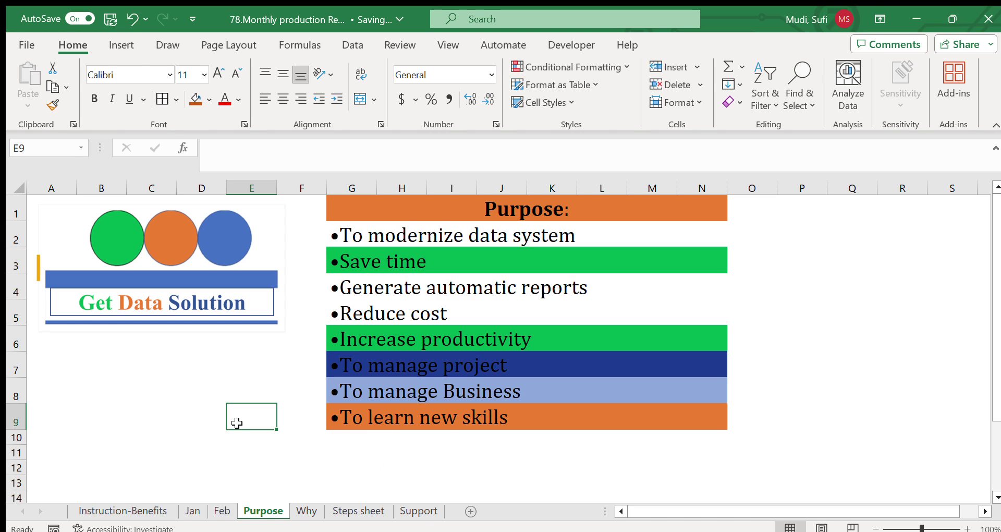
left_click(172, 388)
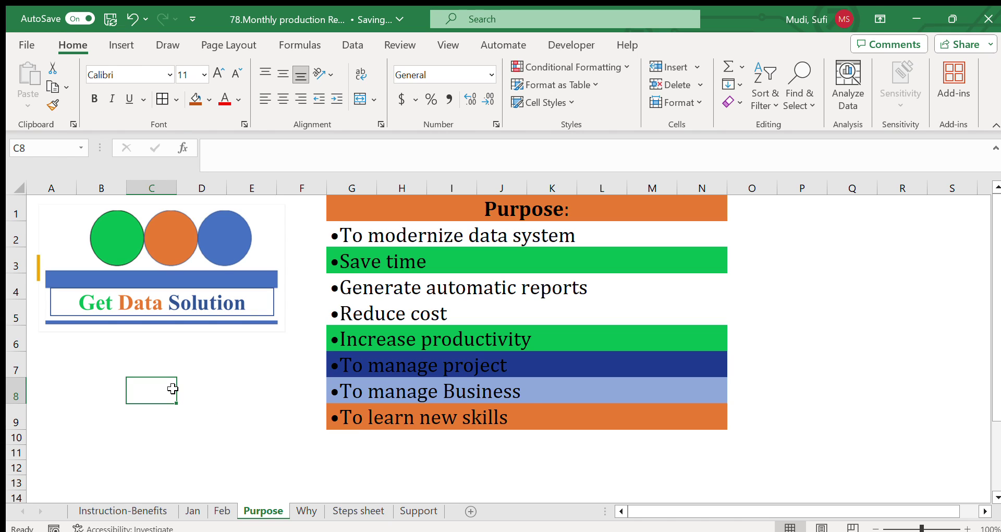
left_click(539, 233)
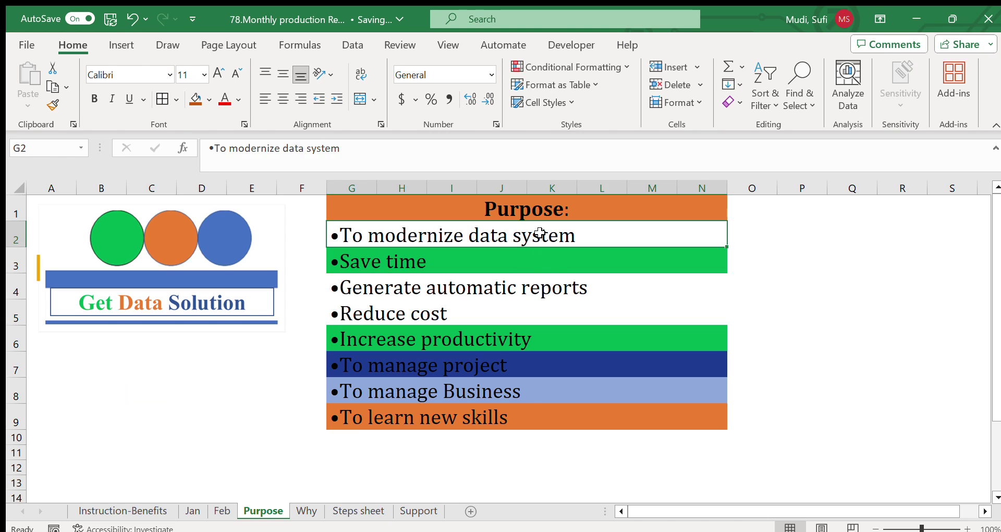
left_click_drag(540, 233, 526, 413)
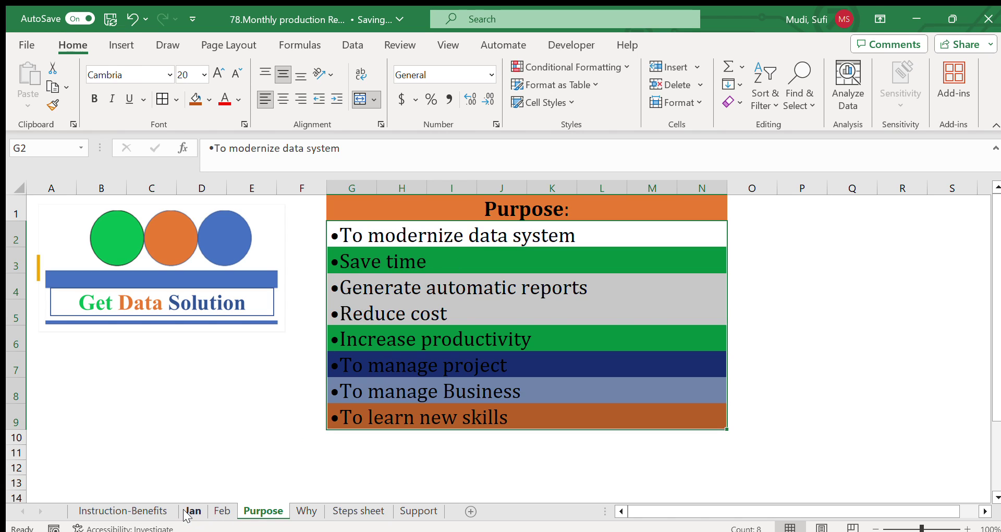
left_click(140, 513)
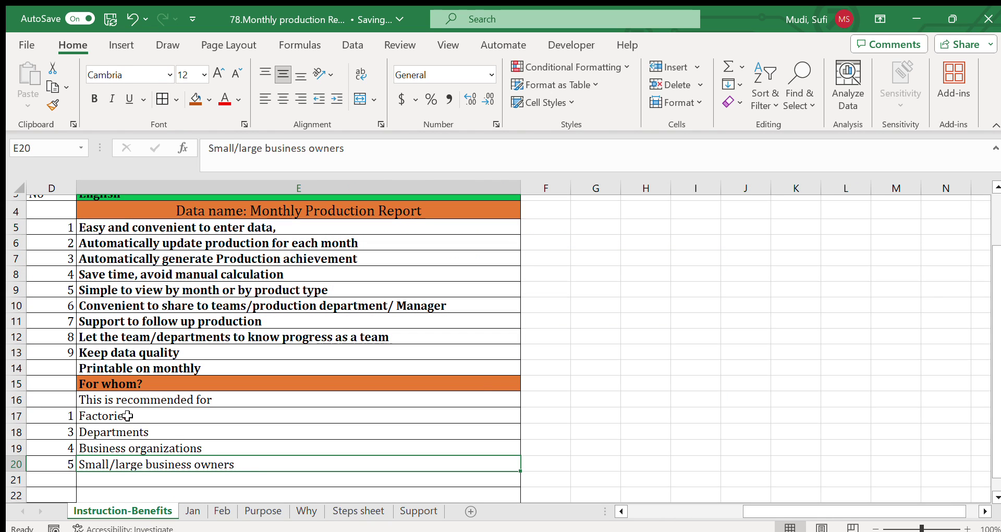
left_click_drag(130, 416, 120, 471)
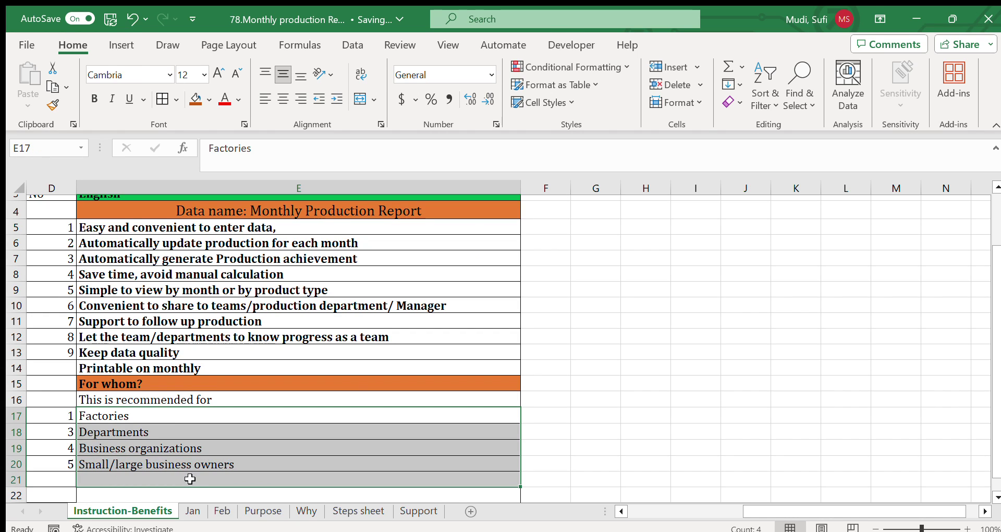
left_click(258, 511)
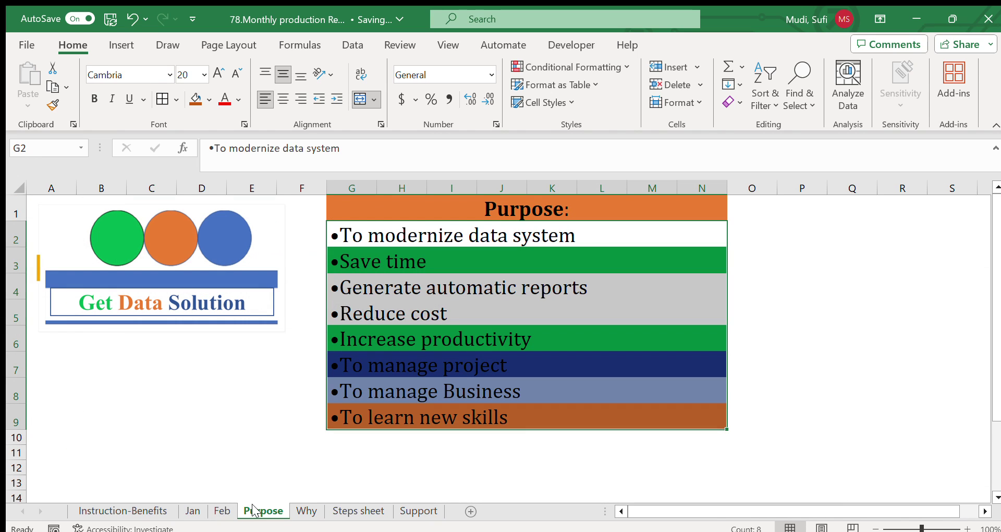
left_click(252, 402)
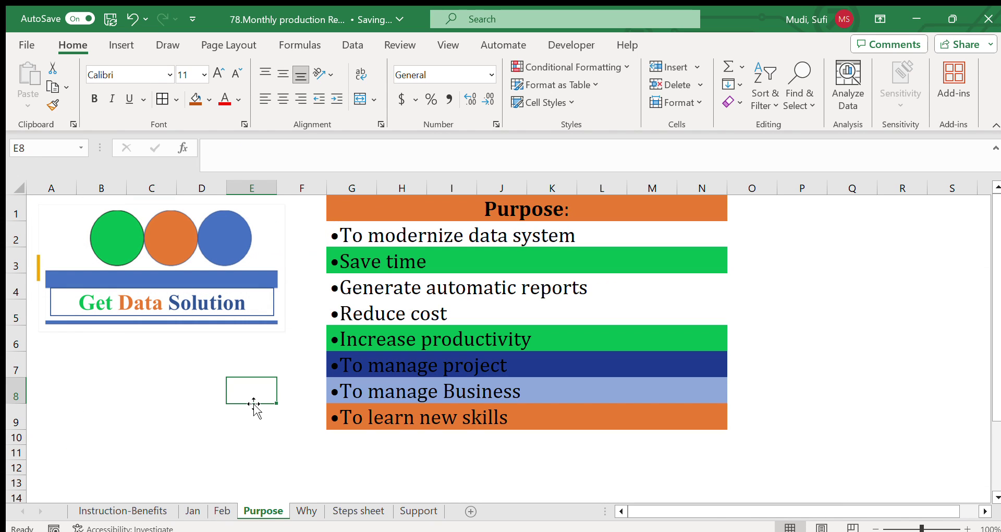